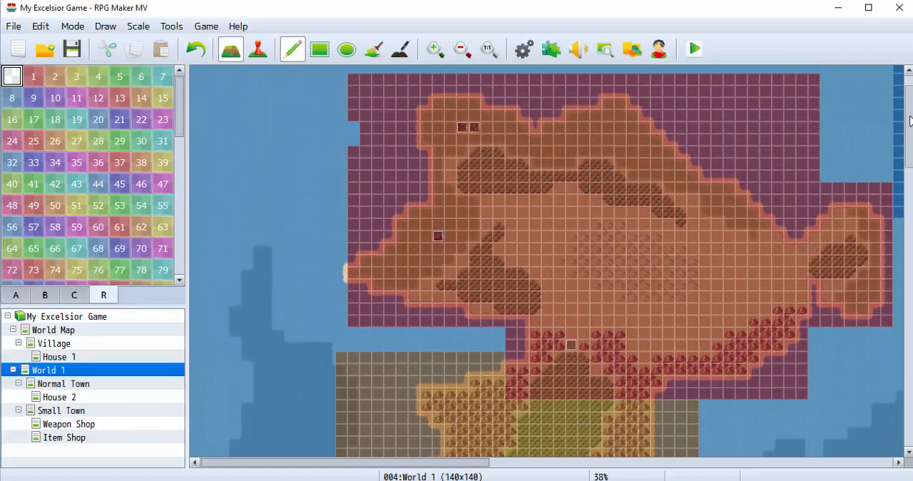
Examine how the painted region IDs are laid out across the continents and seas of the World 1 map.
scroll(546, 260, down, 5)
drag(907, 143, 909, 119)
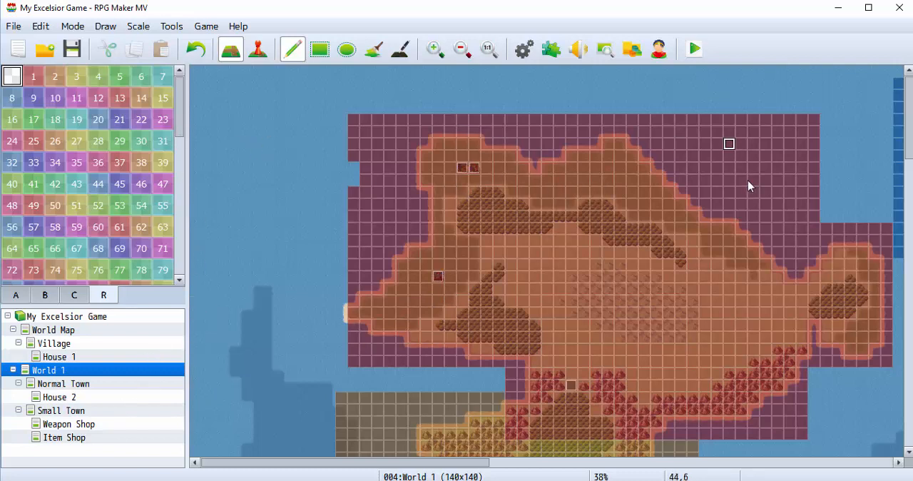
click(468, 54)
click(462, 49)
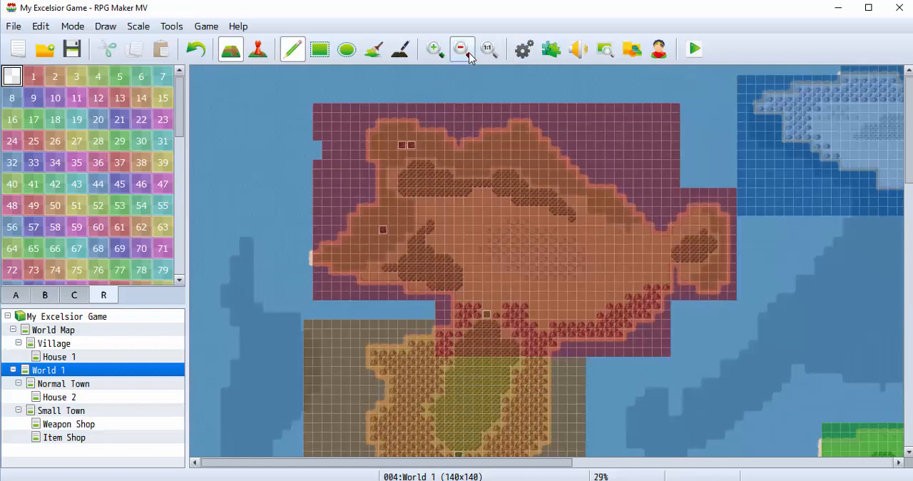
click(461, 50)
click(461, 50)
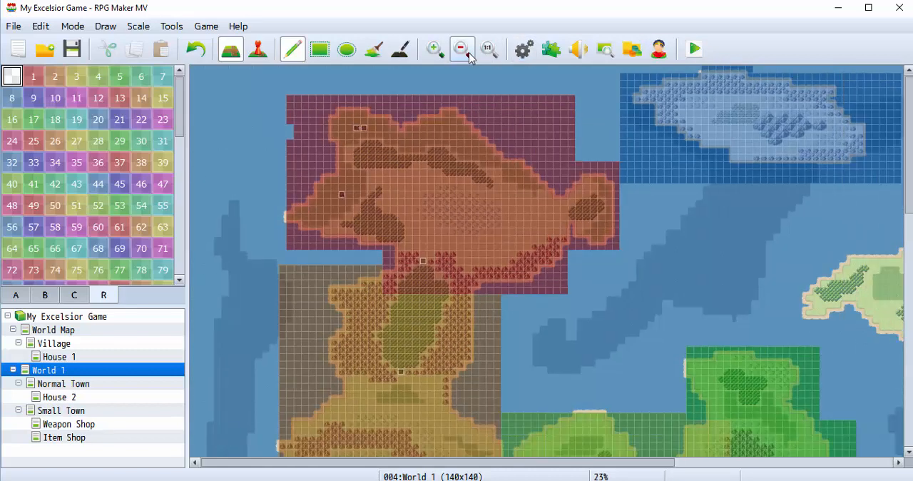
click(461, 50)
click(461, 50)
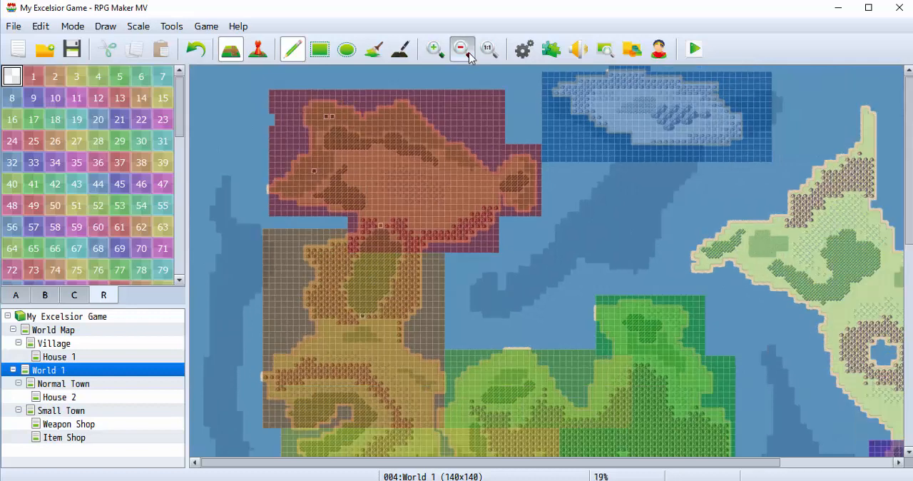
ctrl+scroll(734, 213, down, 3)
scroll(734, 213, down, 1)
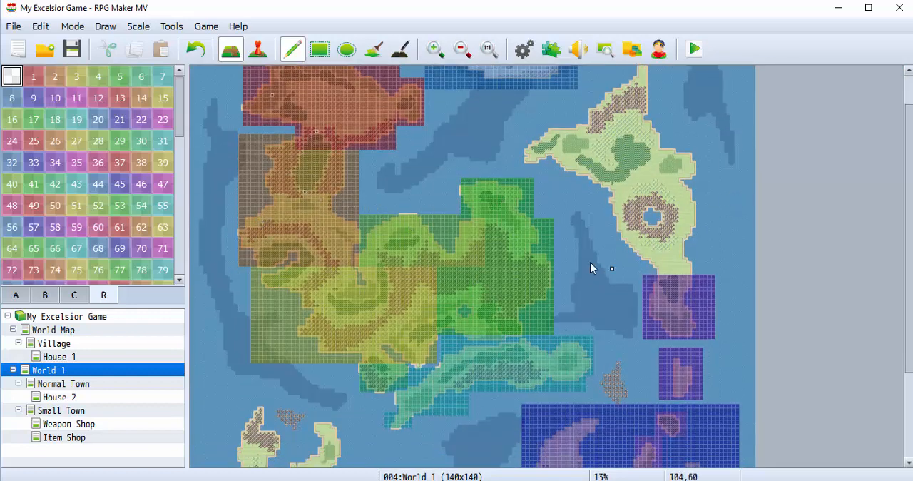
scroll(591, 263, down, 2)
scroll(576, 275, down, 2)
scroll(576, 275, up, 4)
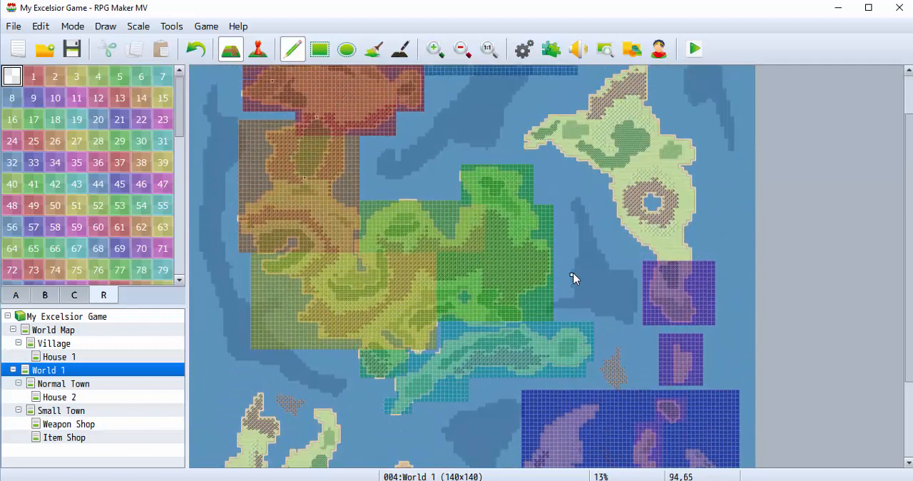
scroll(575, 278, up, 1)
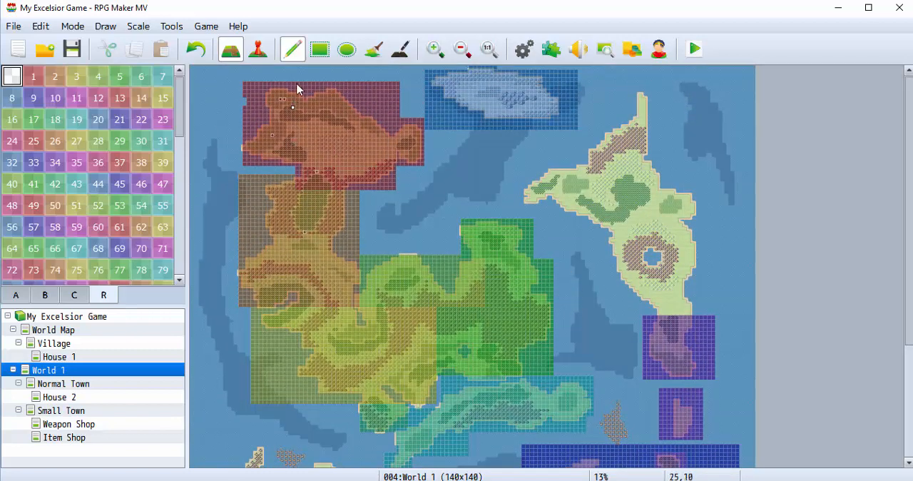
click(434, 50)
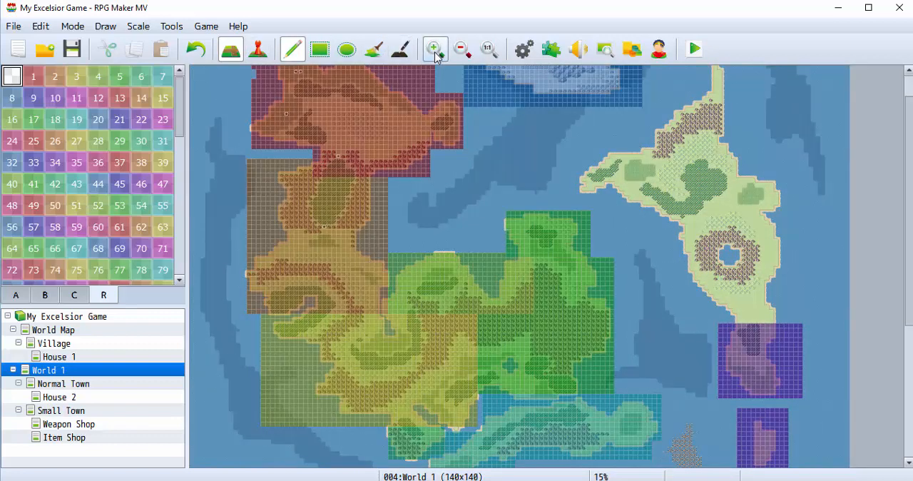
click(434, 50)
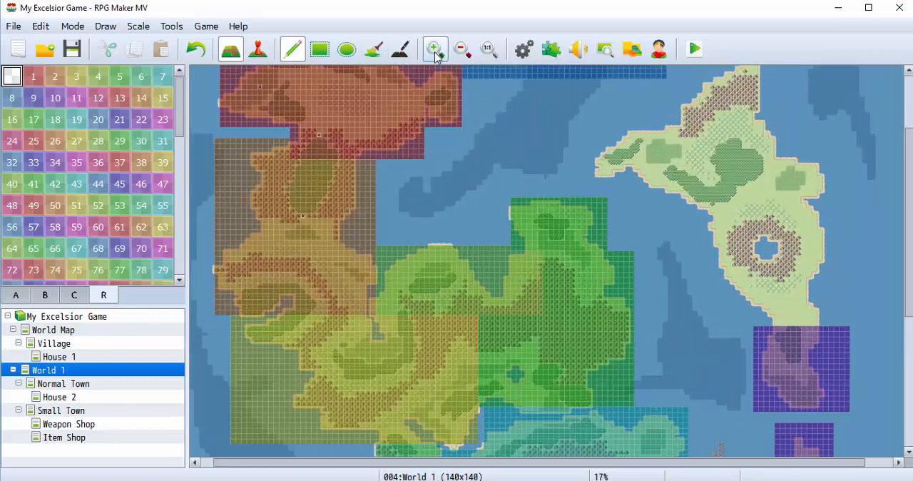
click(434, 50)
click(434, 49)
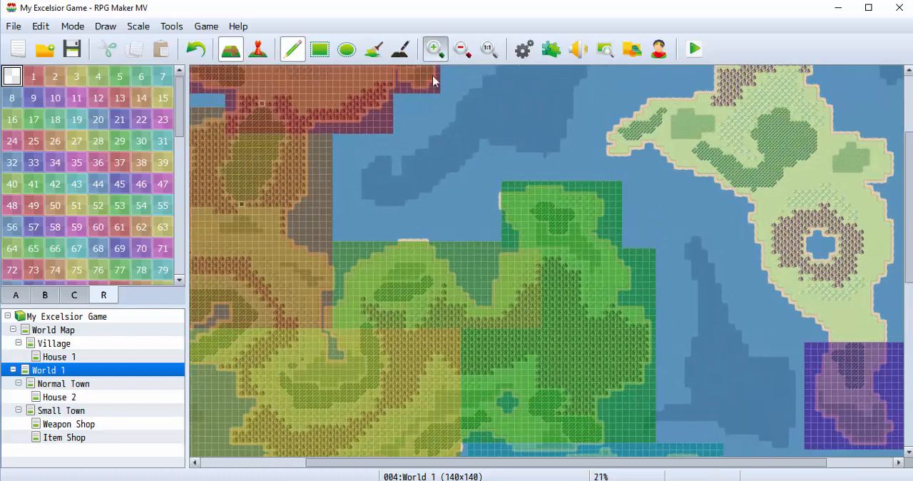
click(434, 54)
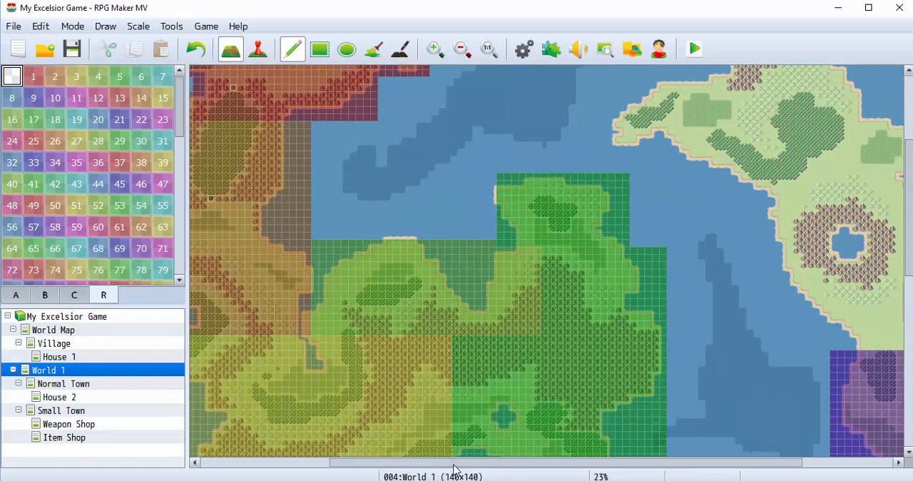
Paint region 16 over the large forest between the red northern area and the brown area of World 1.
drag(453, 465, 296, 457)
scroll(454, 319, up, 2)
click(439, 51)
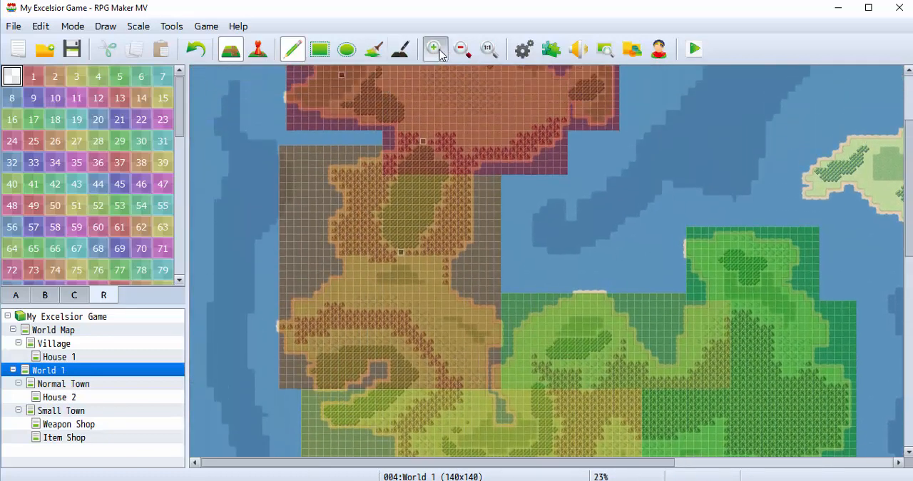
click(436, 52)
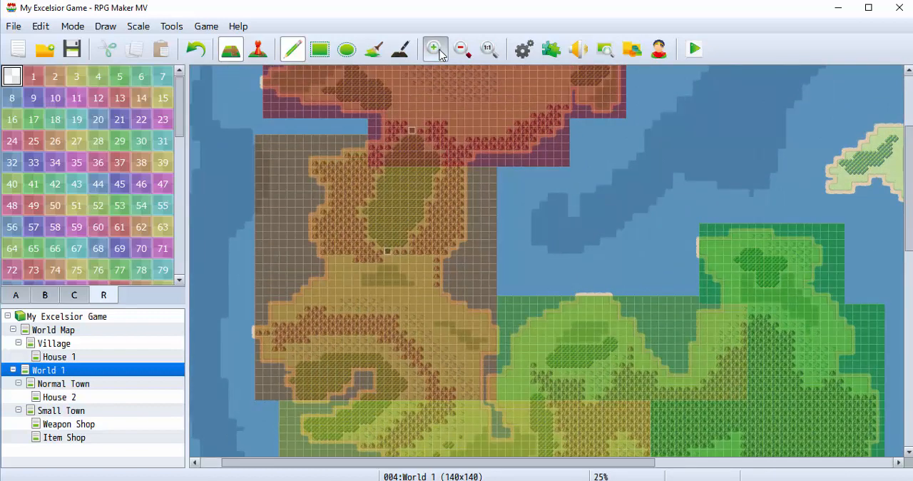
click(436, 50)
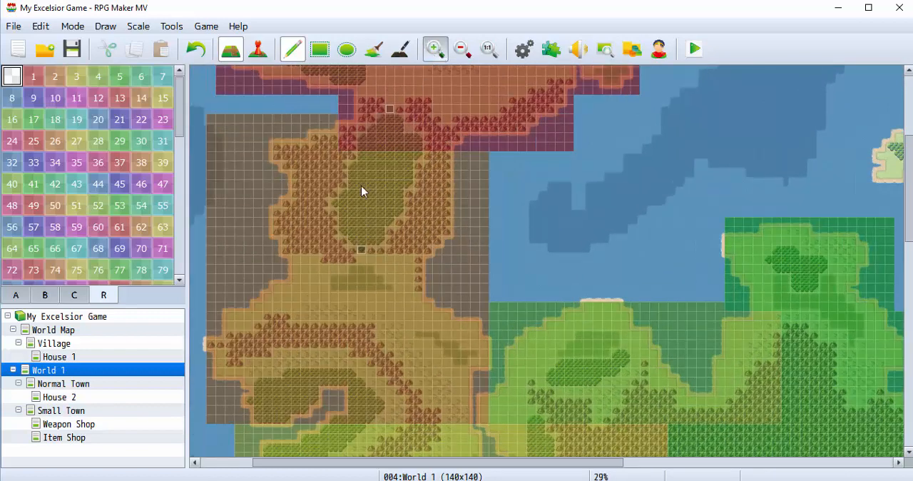
scroll(382, 196, up, 4)
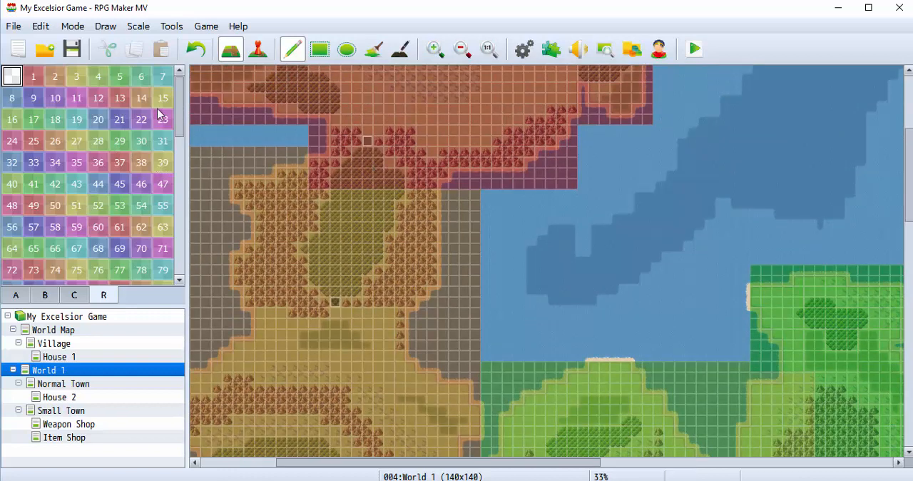
click(12, 121)
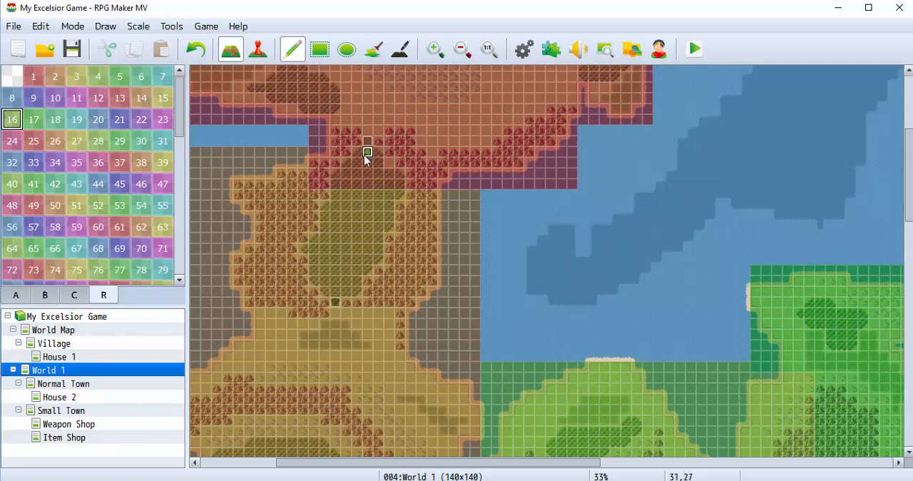
drag(362, 165, 373, 163)
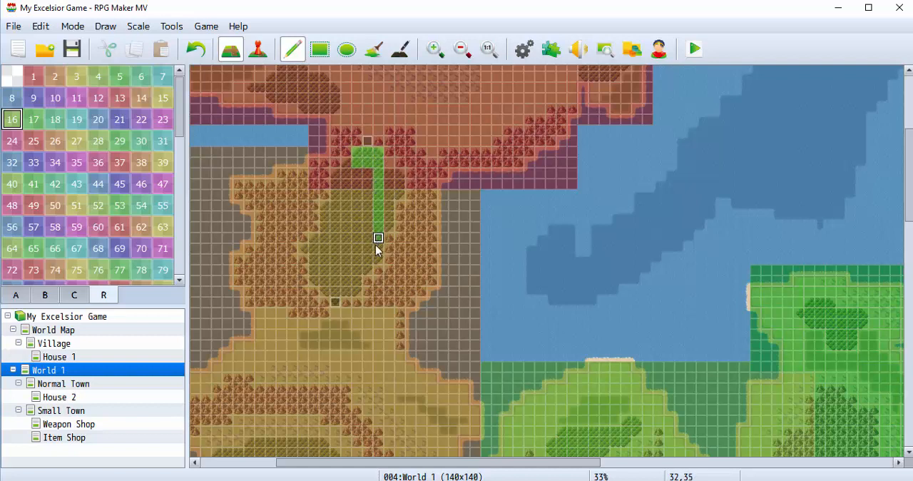
mouse_move(377, 246)
mouse_down()
mouse_move(375, 259)
mouse_move(312, 251)
mouse_move(326, 240)
mouse_move(348, 175)
mouse_move(368, 187)
mouse_move(335, 257)
mouse_move(340, 205)
mouse_move(366, 173)
mouse_up()
mouse_move(346, 217)
mouse_down()
mouse_move(367, 240)
mouse_move(336, 295)
mouse_up()
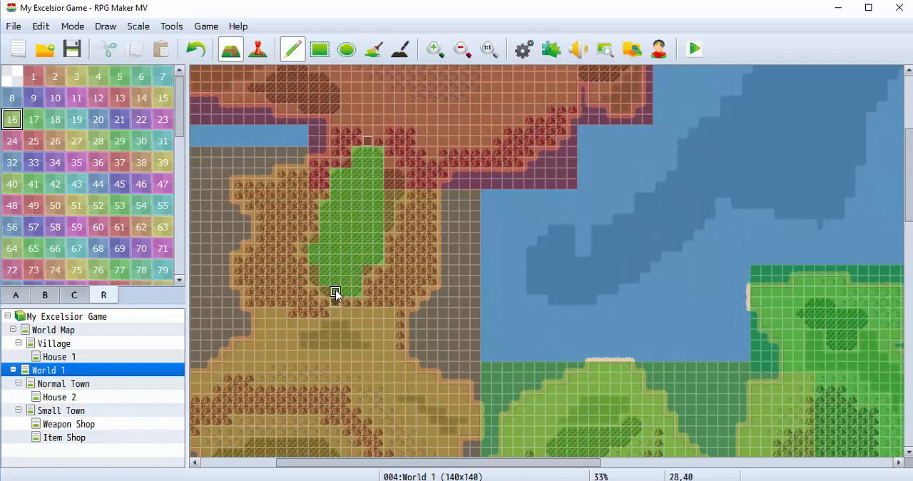
mouse_move(387, 206)
mouse_down()
mouse_move(378, 184)
mouse_move(399, 184)
mouse_up()
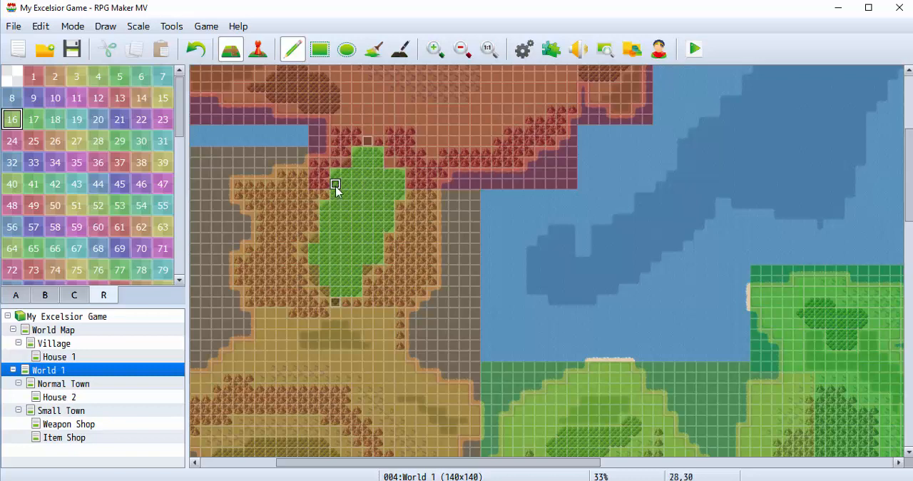
Paint region 16 over the eastern forest and the long northern forest belt in the red area of World 1.
scroll(425, 191, up, 5)
mouse_move(606, 187)
mouse_down()
mouse_move(585, 190)
mouse_move(615, 197)
mouse_move(625, 186)
mouse_move(593, 190)
mouse_up()
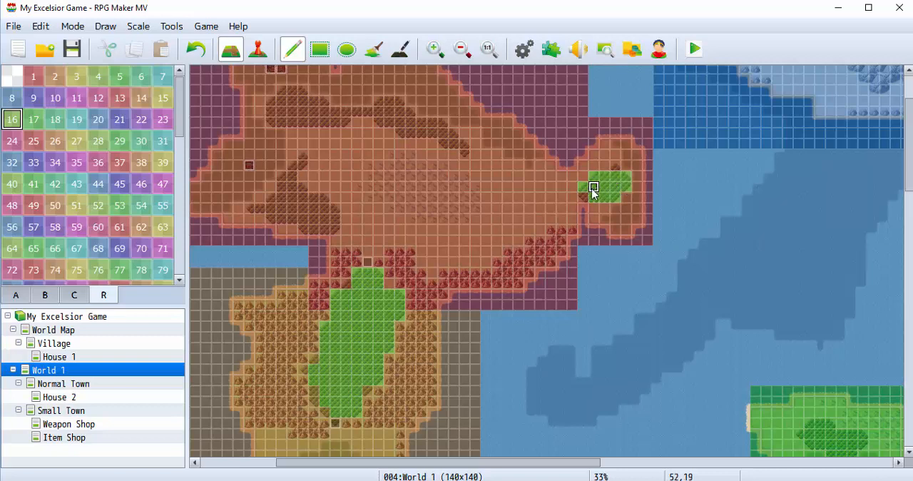
click(464, 146)
mouse_move(447, 141)
mouse_down()
mouse_move(389, 126)
mouse_move(378, 115)
mouse_move(397, 107)
mouse_move(434, 125)
mouse_move(405, 128)
mouse_move(460, 150)
mouse_up()
scroll(379, 164, up, 1)
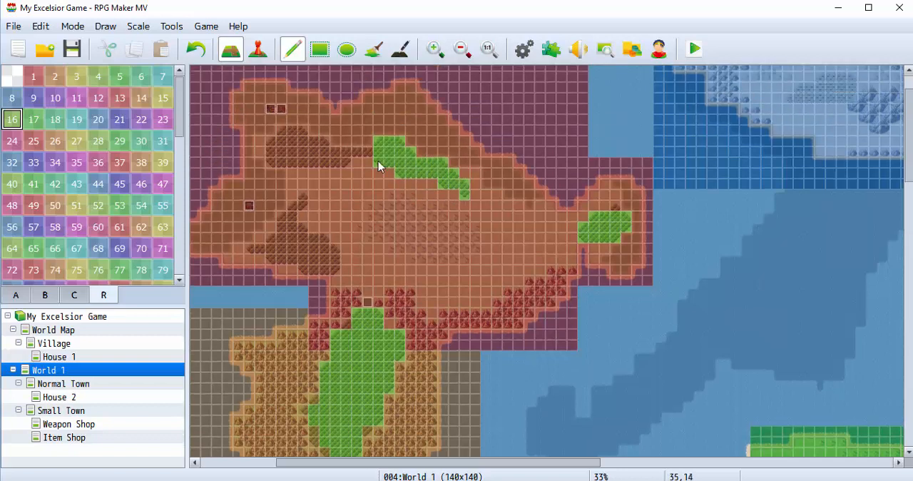
mouse_move(346, 164)
mouse_down()
mouse_move(303, 143)
mouse_move(281, 153)
mouse_move(290, 161)
mouse_move(263, 159)
mouse_up()
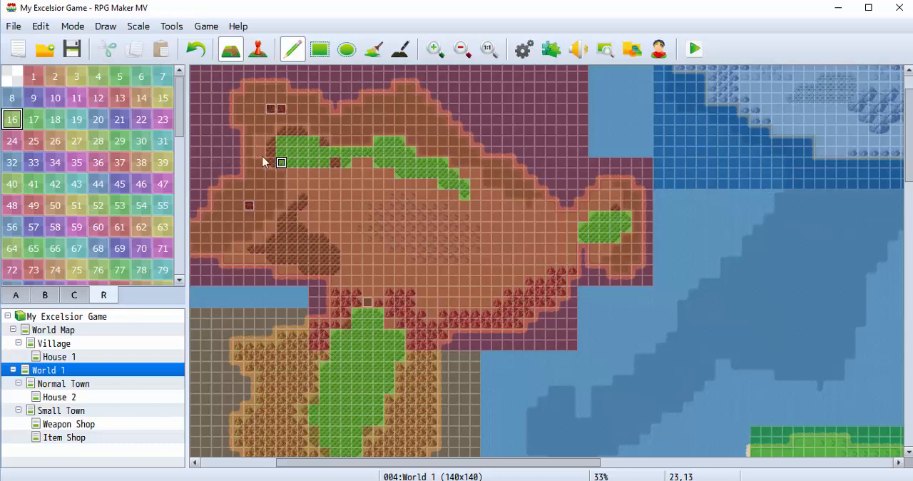
Paint region 17 along the red area's northeastern coastline and around the shore of its eastern peninsula.
click(33, 120)
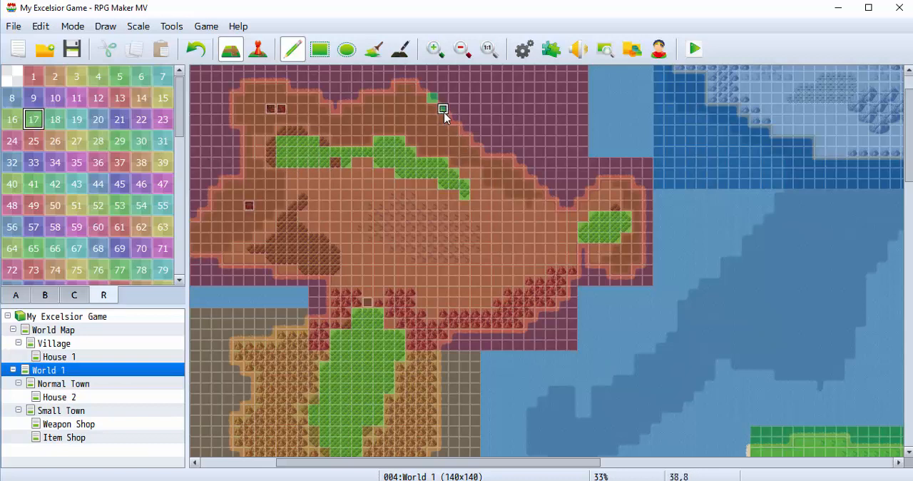
drag(452, 123, 526, 171)
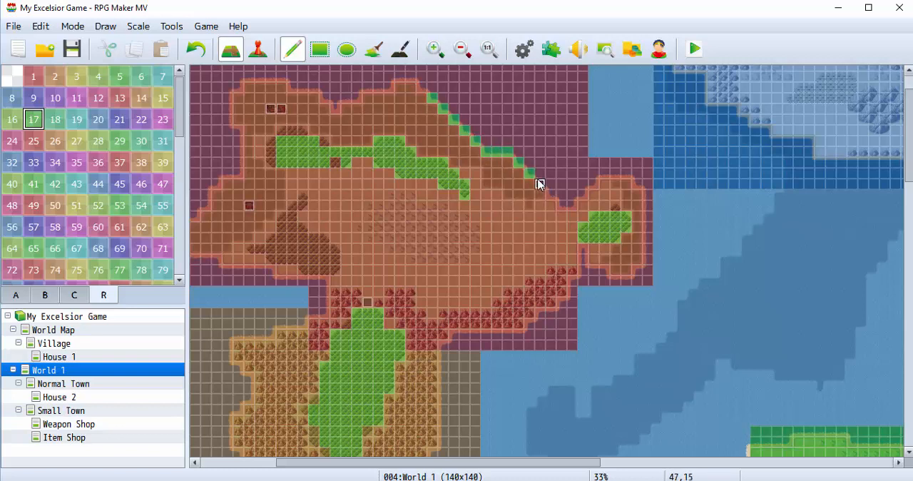
mouse_move(555, 205)
mouse_down()
mouse_move(586, 205)
mouse_move(603, 179)
mouse_move(635, 178)
mouse_move(623, 179)
mouse_move(646, 200)
mouse_move(646, 264)
mouse_move(637, 279)
mouse_move(591, 271)
mouse_up()
scroll(446, 234, up, 2)
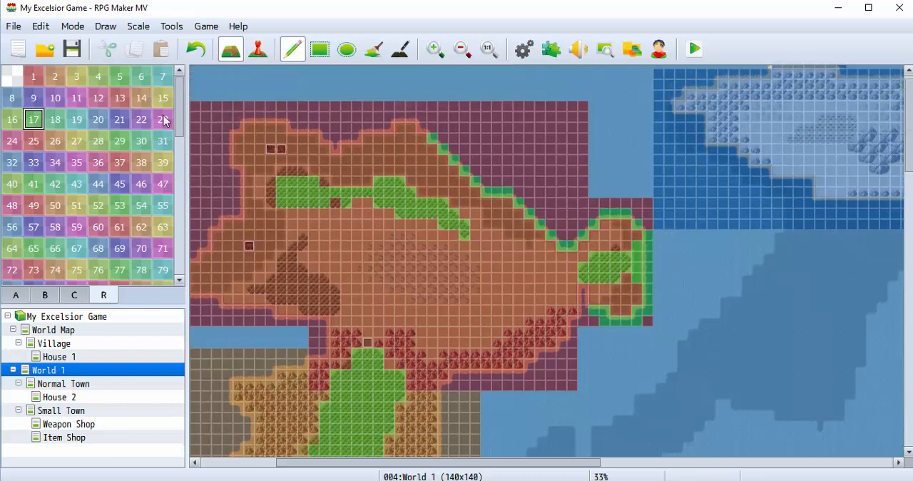
Paint region 255 over the small forest at the northern end of the bright green area of World 1.
drag(180, 110, 185, 263)
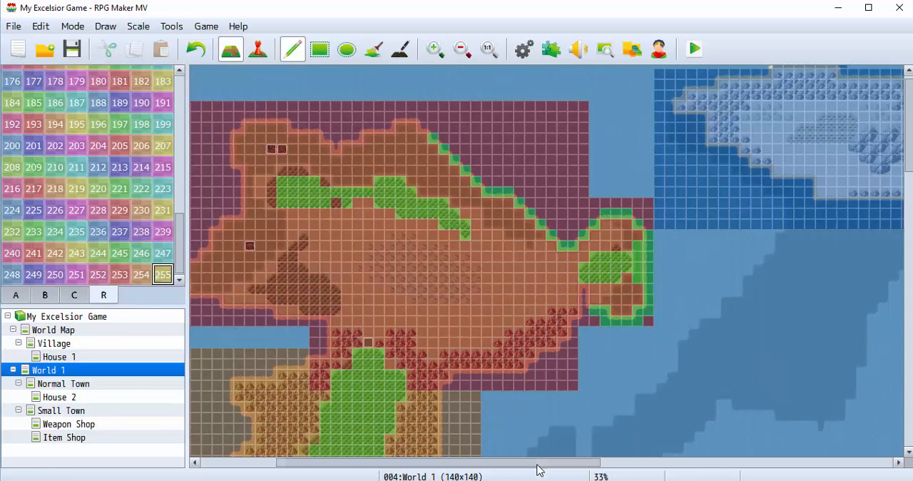
scroll(432, 397, down, 5)
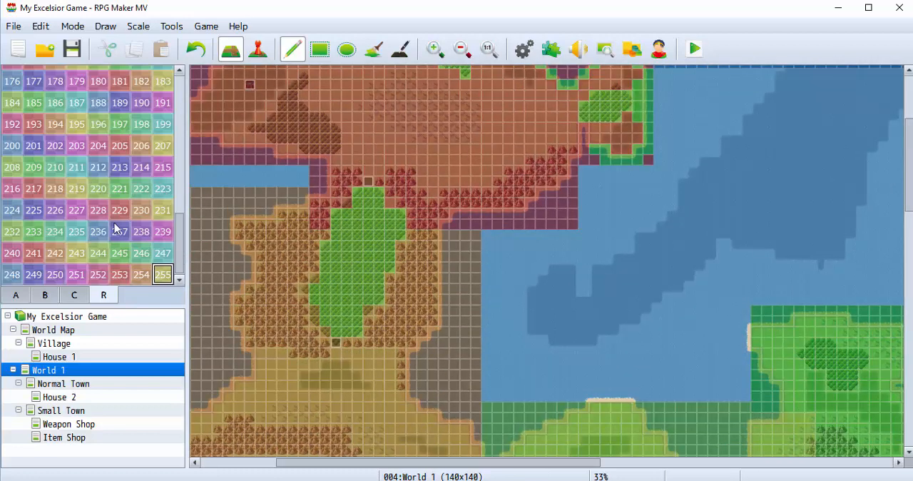
scroll(462, 366, down, 5)
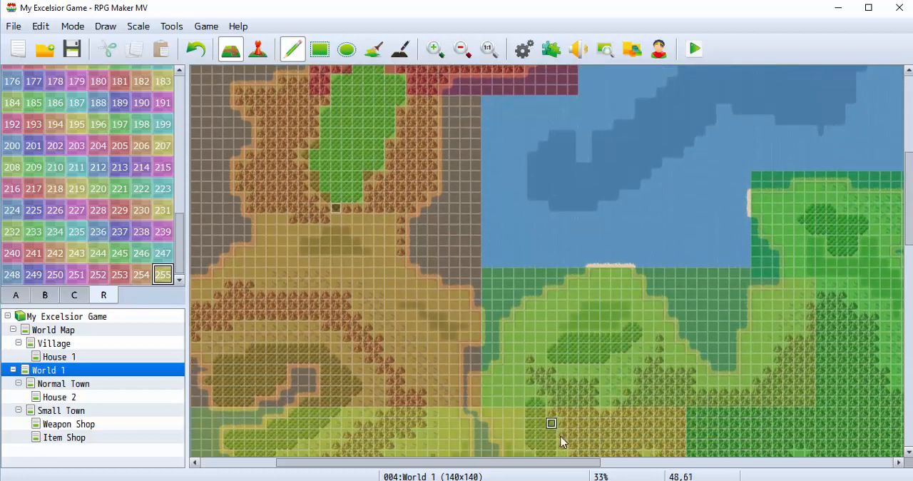
drag(570, 464, 751, 464)
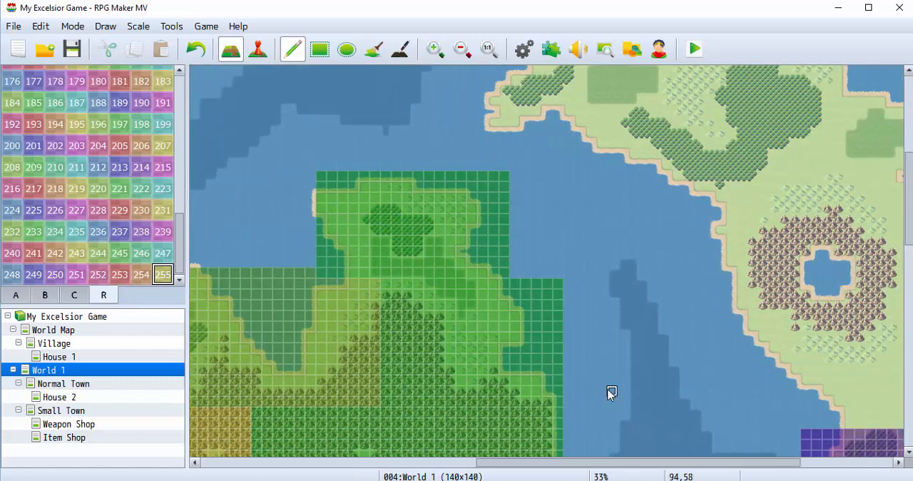
drag(427, 222, 373, 219)
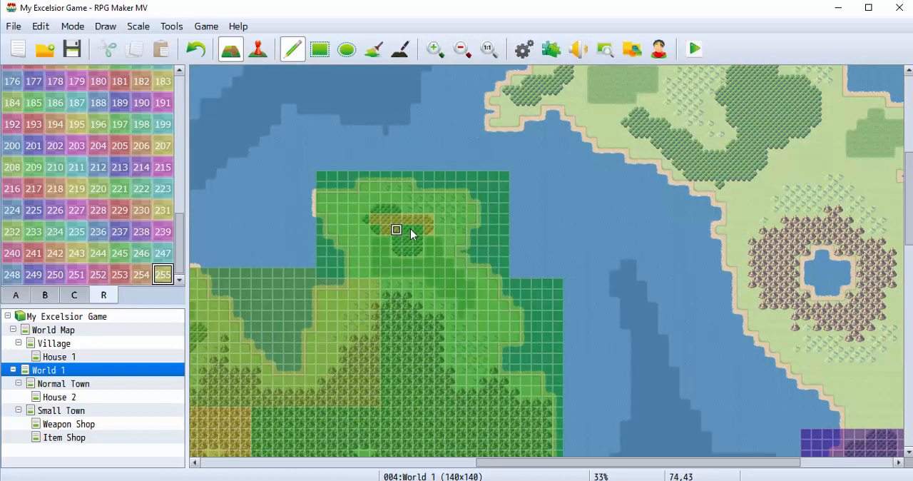
mouse_move(413, 245)
mouse_down()
mouse_move(404, 250)
mouse_move(385, 234)
mouse_up()
click(368, 218)
drag(380, 213, 396, 208)
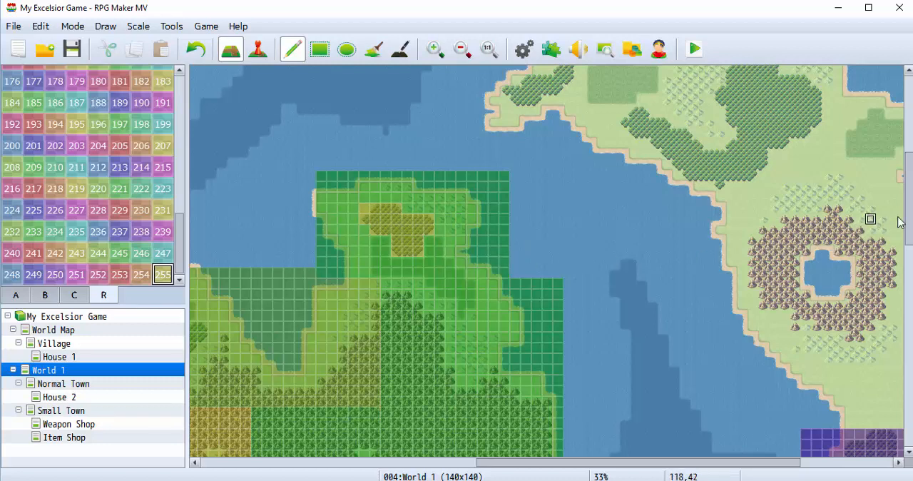
Look over the eastern continent and the southern islands of World 1, ending at the unpainted southwestern island.
mouse_move(909, 219)
mouse_down()
mouse_move(909, 260)
mouse_move(908, 222)
mouse_up()
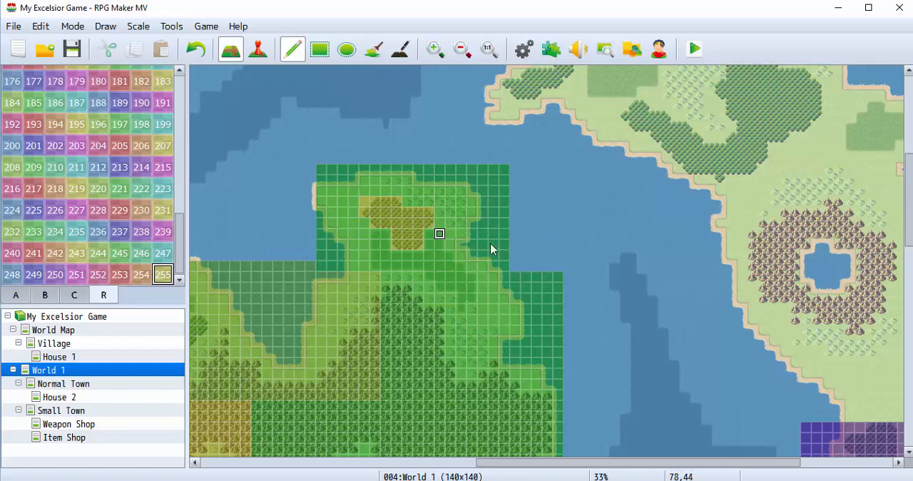
scroll(525, 249, up, 4)
scroll(525, 249, up, 1)
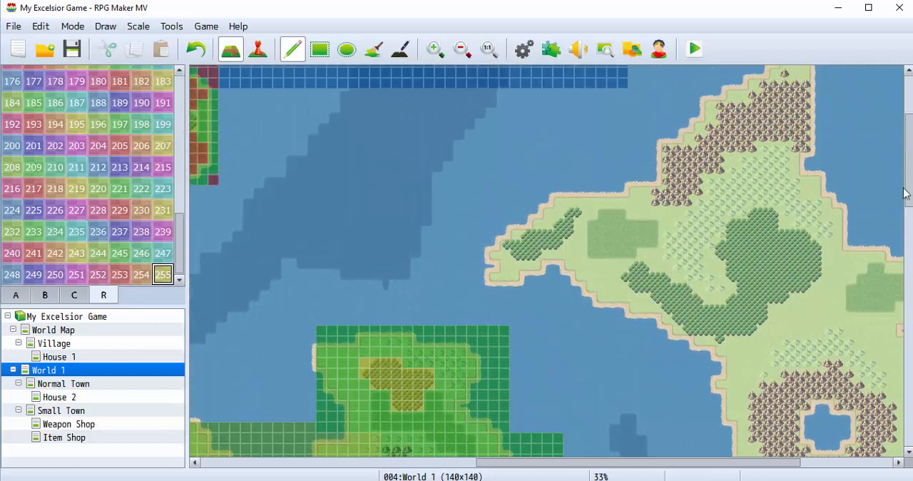
scroll(900, 358, down, 7)
scroll(900, 359, down, 5)
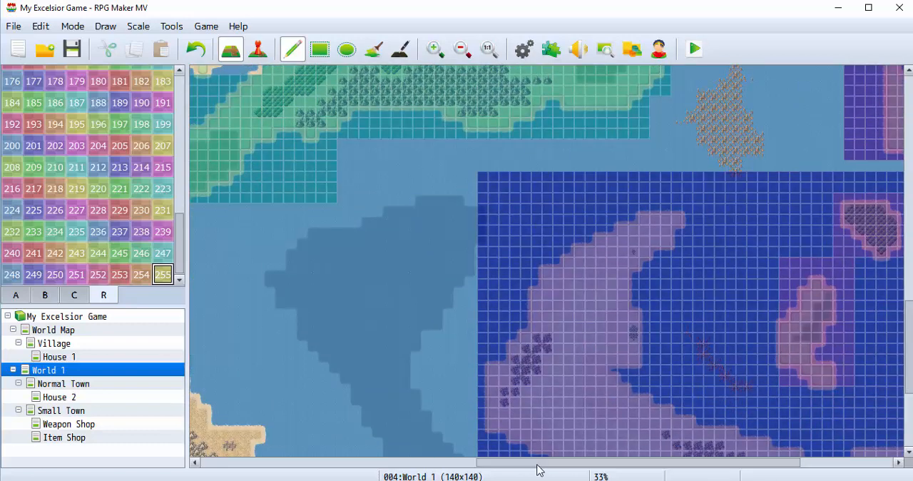
drag(536, 462, 320, 467)
scroll(403, 377, down, 3)
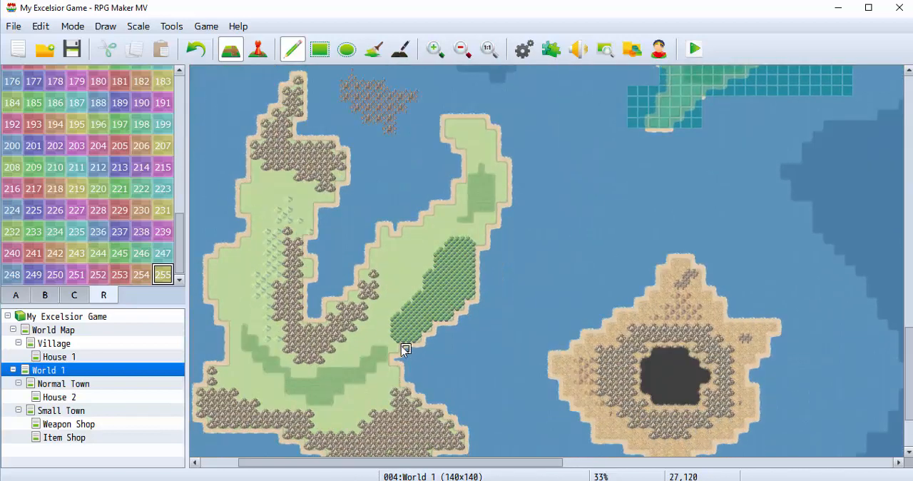
Paint region 255 over the southwestern island's eastern forest and region 254 along its western hills and the dark grass curving south.
mouse_move(400, 339)
mouse_down()
mouse_move(397, 321)
mouse_move(457, 246)
mouse_move(470, 243)
mouse_move(468, 300)
mouse_move(406, 326)
mouse_move(427, 315)
mouse_move(452, 265)
mouse_move(456, 285)
mouse_move(440, 302)
mouse_move(450, 284)
mouse_move(438, 255)
mouse_move(448, 317)
mouse_up()
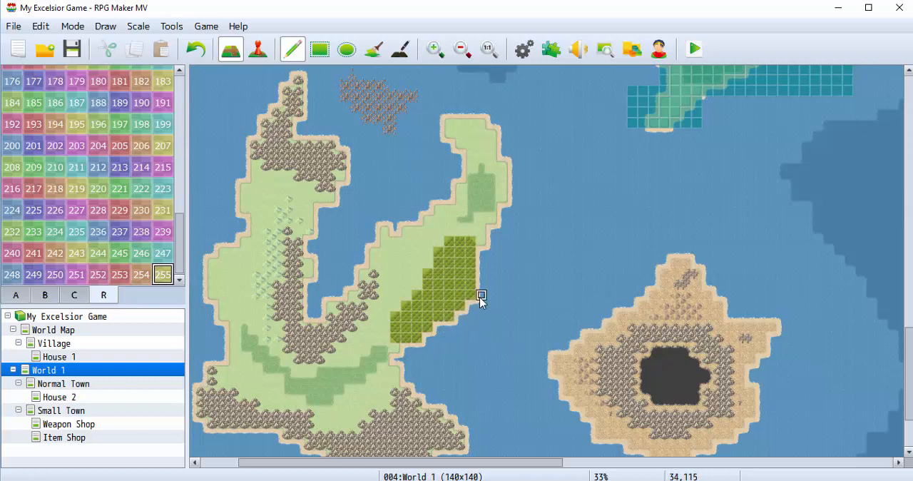
click(141, 275)
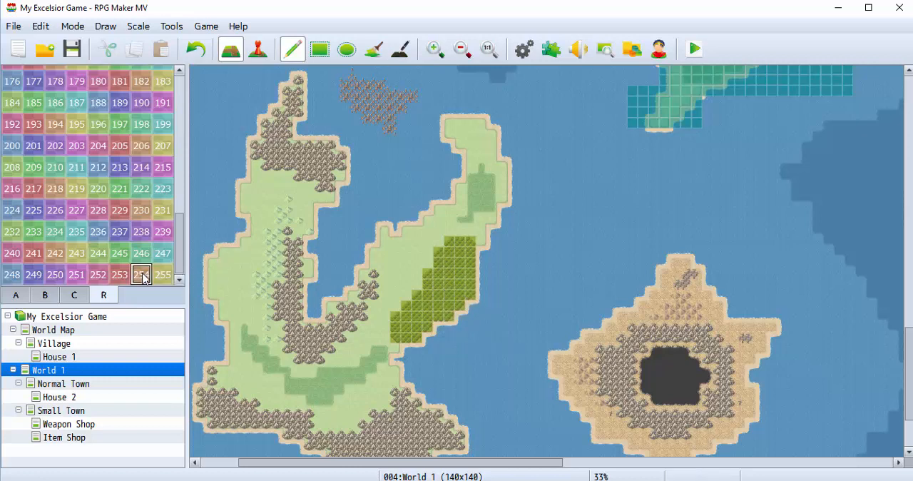
mouse_move(300, 208)
mouse_down()
mouse_move(268, 239)
mouse_move(246, 300)
mouse_up()
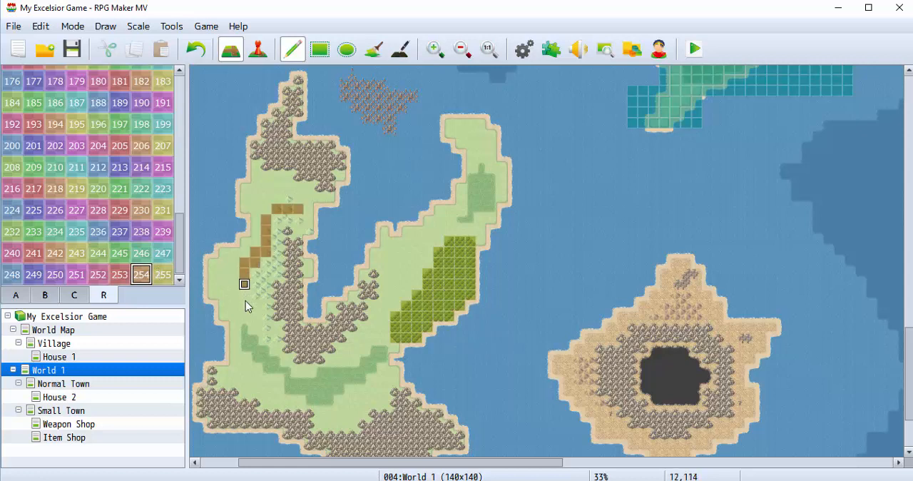
mouse_move(256, 358)
mouse_down()
mouse_move(324, 388)
mouse_move(359, 372)
mouse_move(268, 385)
mouse_move(250, 276)
mouse_move(266, 218)
mouse_move(289, 213)
mouse_up()
Look over the region-painted continent of World 1, followed by the Normal Town and House 2 maps.
scroll(288, 212, up, 7)
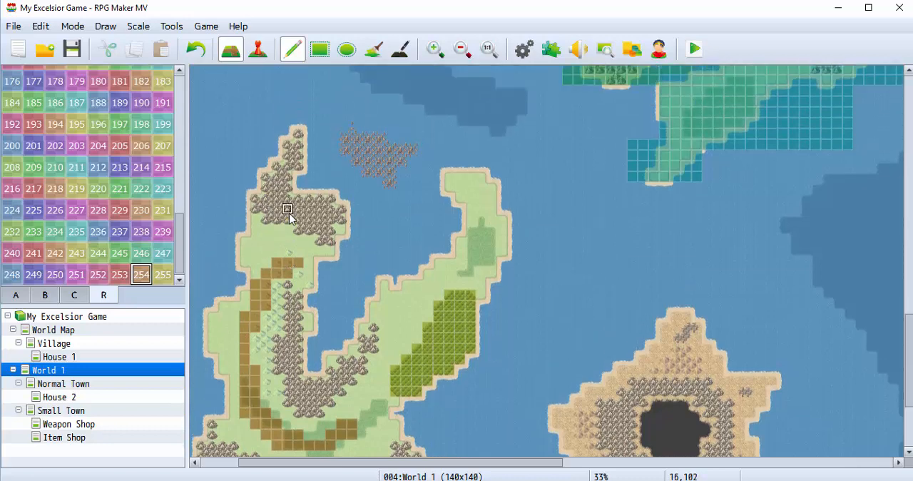
scroll(289, 212, up, 5)
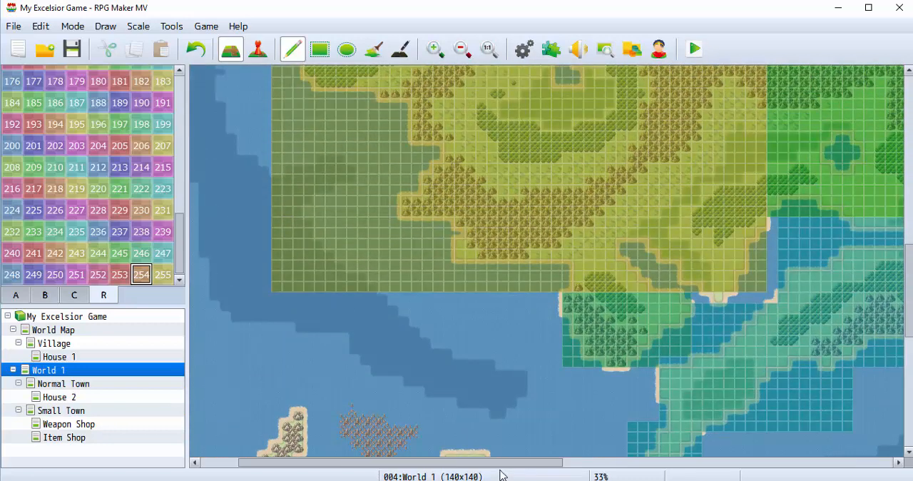
drag(507, 462, 650, 462)
scroll(546, 295, up, 1)
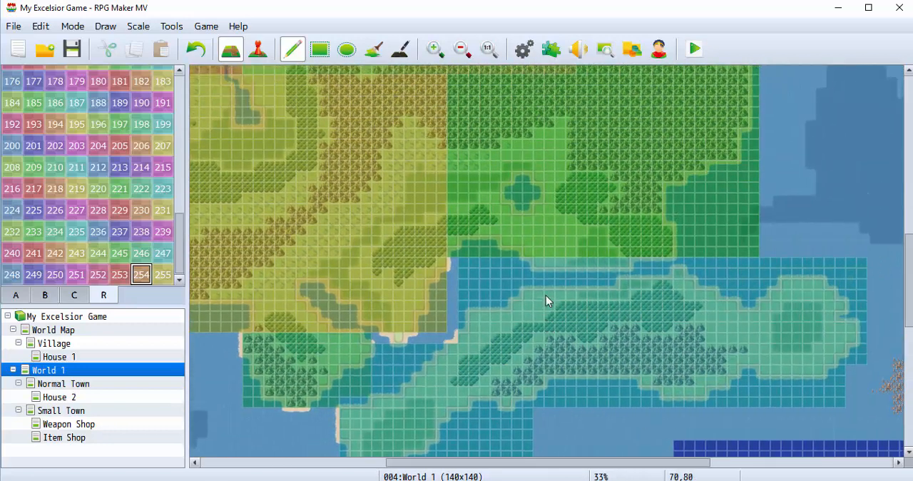
scroll(545, 295, up, 2)
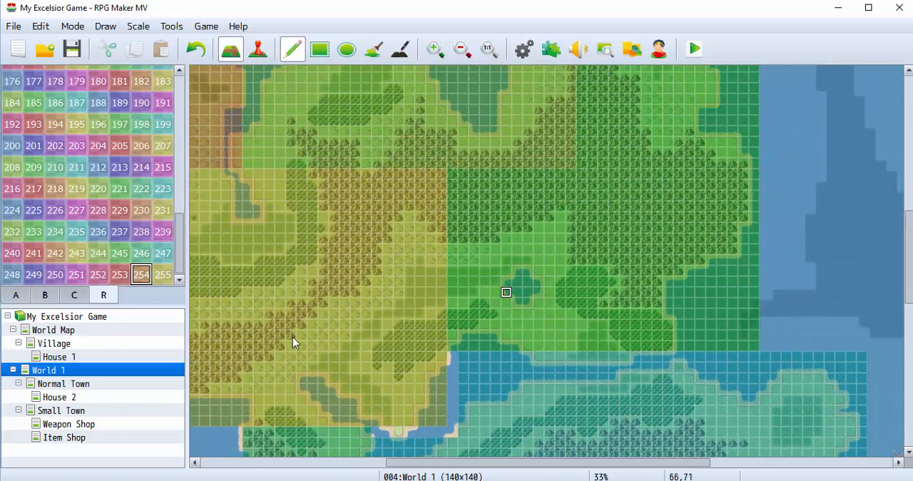
click(86, 386)
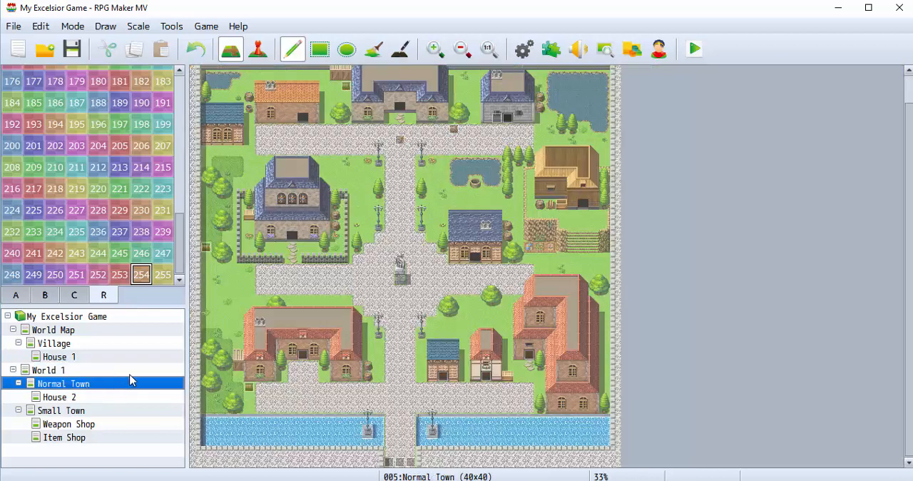
click(66, 397)
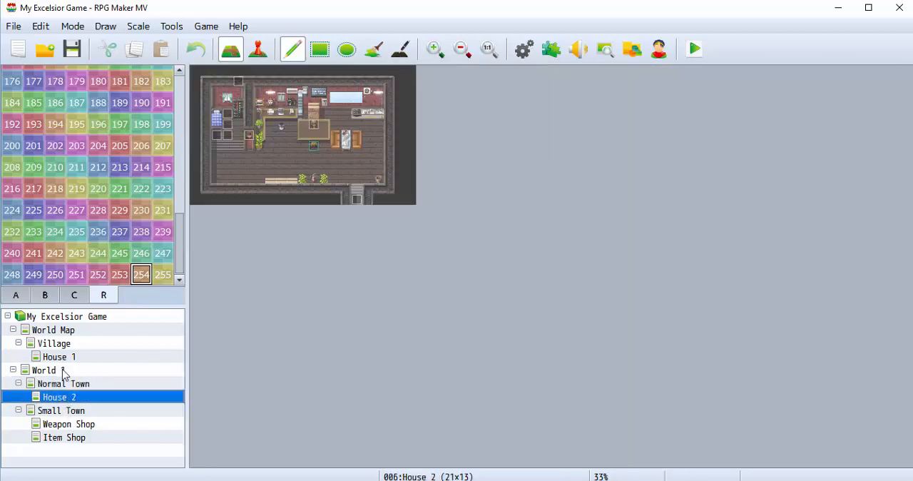
Paint two diagonal Mountain (Dirt) ranges on World Map, one southwest of the small settlement and a longer one stretching east.
right_click(62, 369)
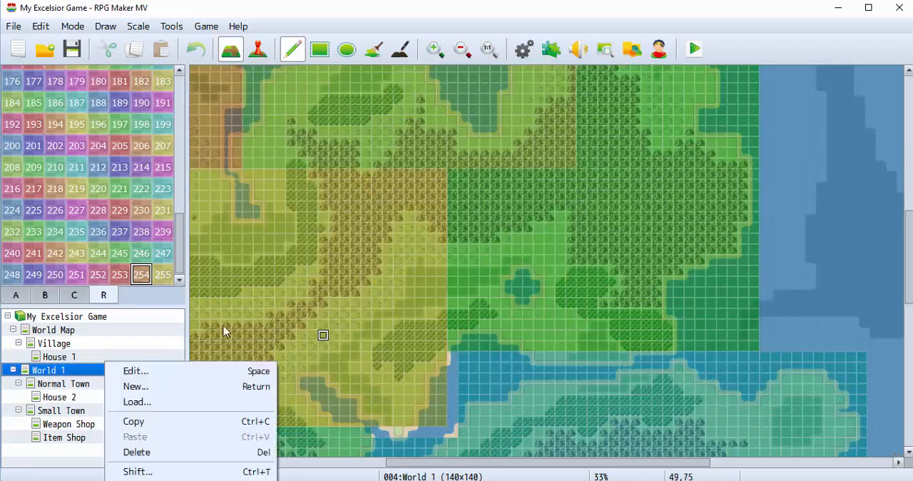
click(96, 325)
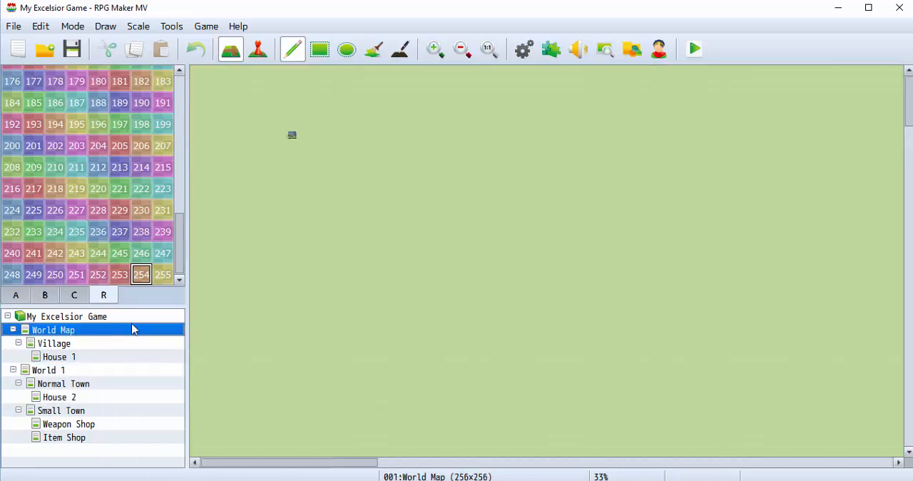
click(16, 294)
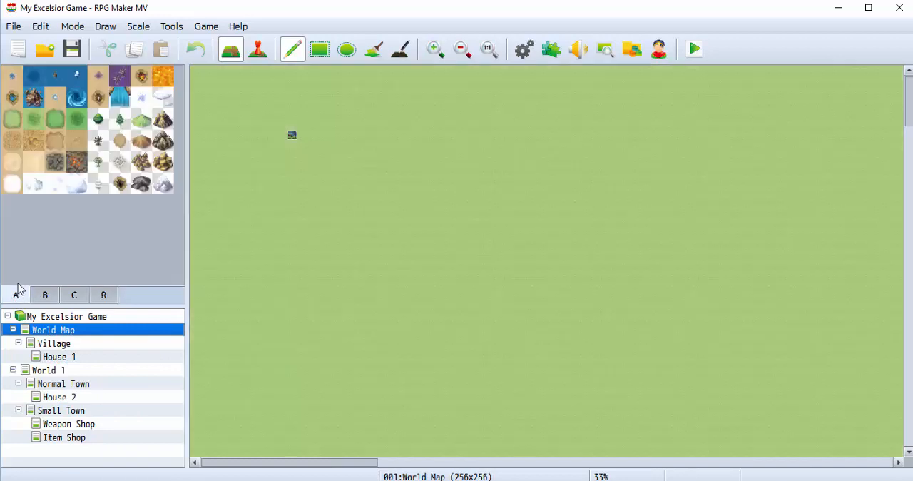
click(163, 119)
mouse_move(240, 155)
mouse_down()
mouse_move(378, 321)
mouse_move(283, 229)
mouse_move(352, 332)
mouse_move(356, 360)
mouse_up()
mouse_move(335, 114)
mouse_down()
mouse_move(393, 157)
mouse_move(585, 262)
mouse_move(756, 218)
mouse_move(684, 243)
mouse_move(350, 150)
mouse_move(713, 207)
mouse_move(609, 231)
mouse_move(378, 160)
mouse_move(777, 213)
mouse_move(755, 214)
mouse_up()
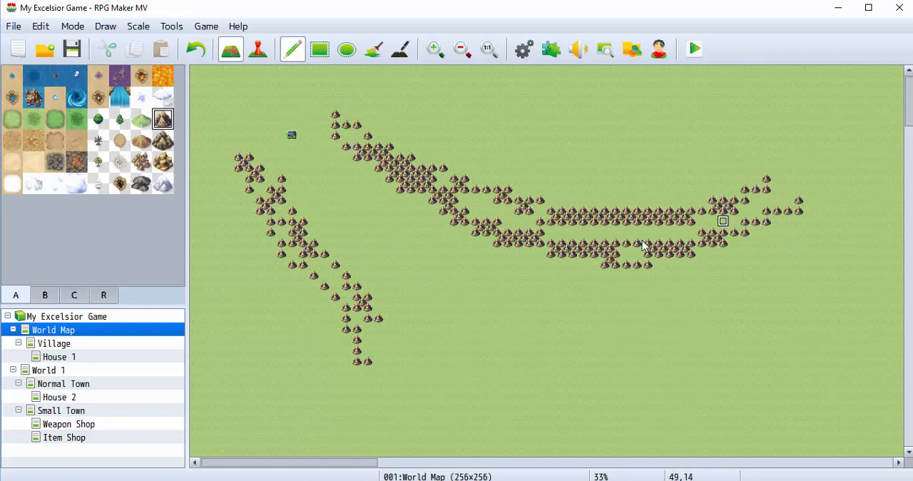
mouse_move(263, 188)
mouse_down()
mouse_move(378, 402)
mouse_move(365, 325)
mouse_move(282, 223)
mouse_move(388, 415)
mouse_move(377, 371)
mouse_move(336, 303)
mouse_up()
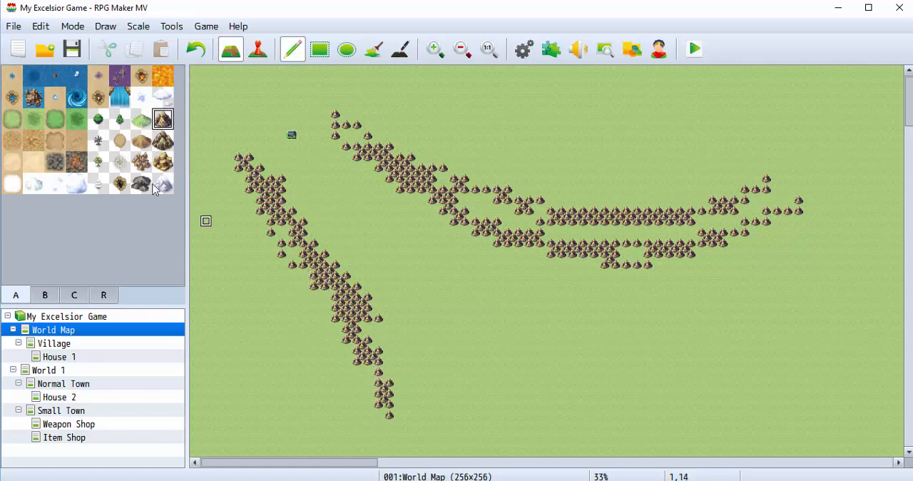
Paint a stepped diagonal strip of Grassland B through the valley between the two mountain ranges.
click(11, 119)
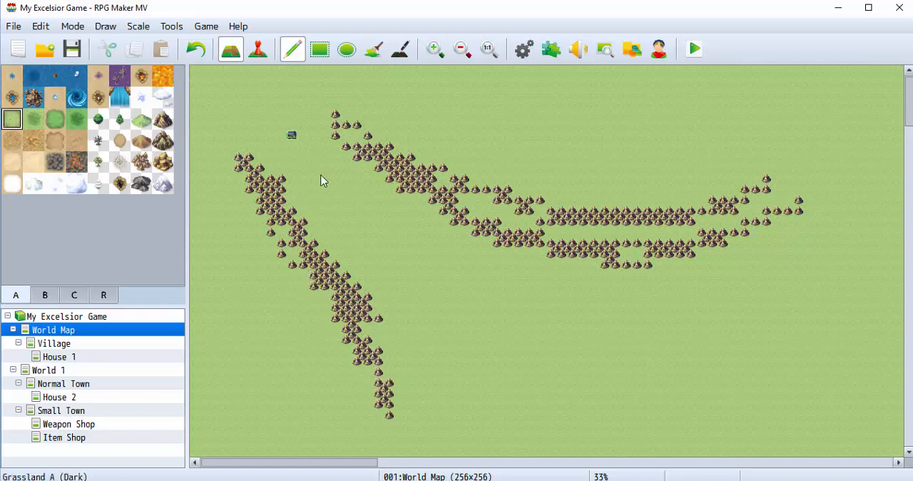
click(55, 119)
click(329, 178)
mouse_move(346, 202)
mouse_down()
mouse_move(514, 316)
mouse_move(540, 317)
mouse_up()
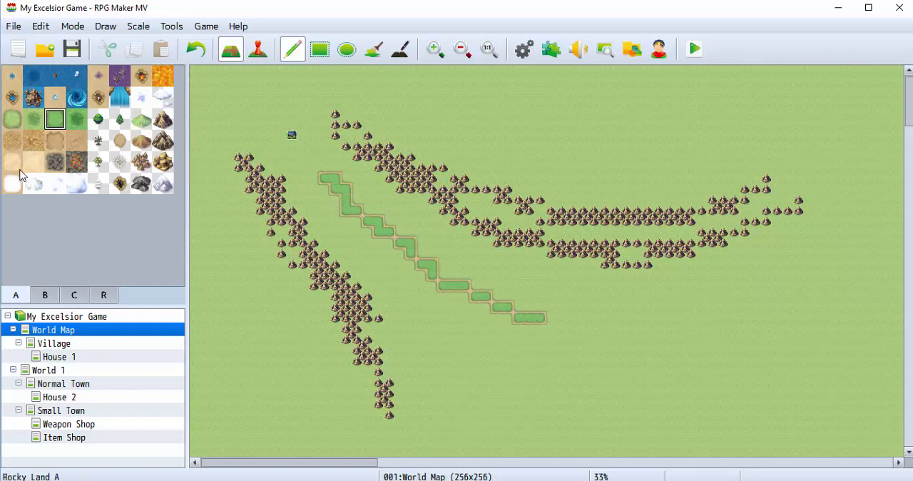
mouse_move(347, 205)
mouse_down()
mouse_move(495, 291)
mouse_move(578, 324)
mouse_move(618, 318)
mouse_up()
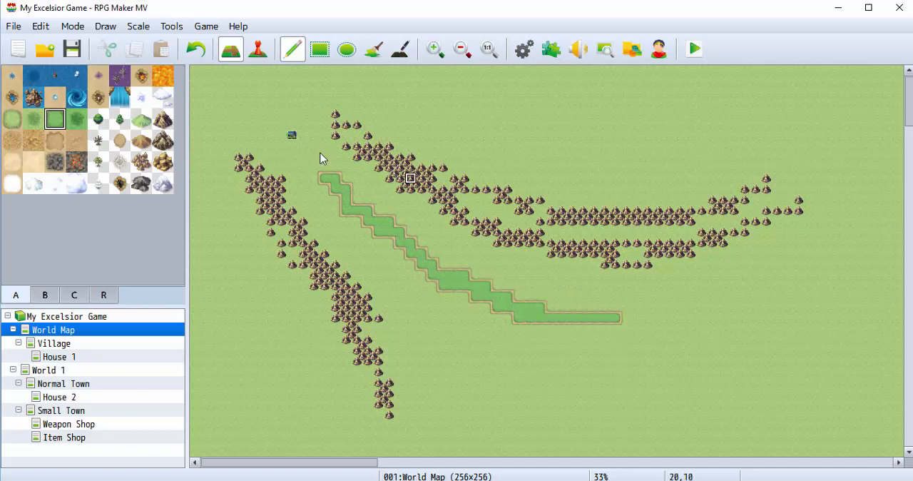
Paint region 1 in a wide band along the southwestern side of the Grassland B strip.
click(112, 296)
scroll(157, 235, up, 4)
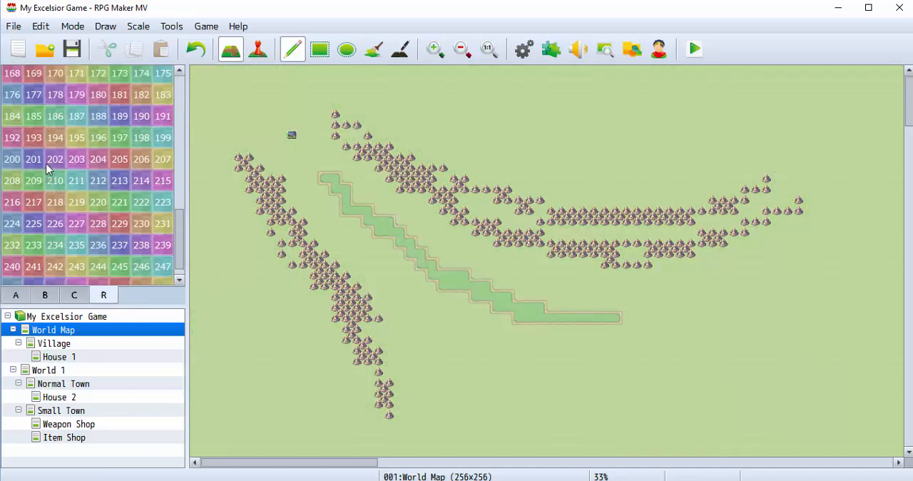
scroll(86, 143, up, 7)
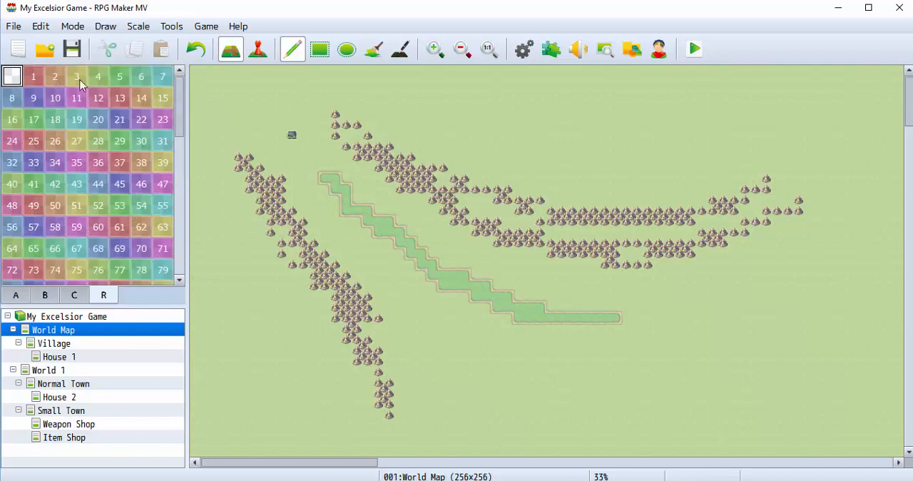
click(34, 76)
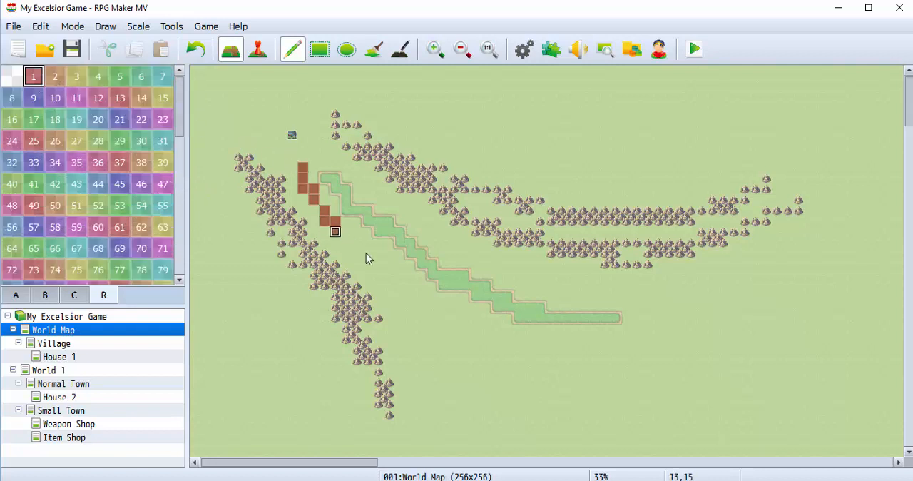
mouse_move(365, 253)
mouse_down()
mouse_move(447, 320)
mouse_move(504, 340)
mouse_move(377, 251)
mouse_up()
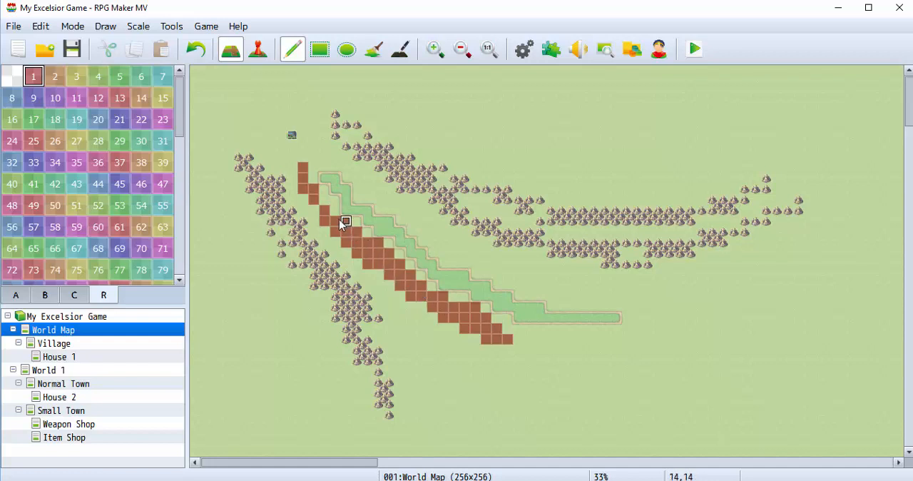
mouse_move(340, 224)
mouse_down()
mouse_move(303, 187)
mouse_move(355, 264)
mouse_move(437, 330)
mouse_move(357, 265)
mouse_move(460, 342)
mouse_move(497, 328)
mouse_up()
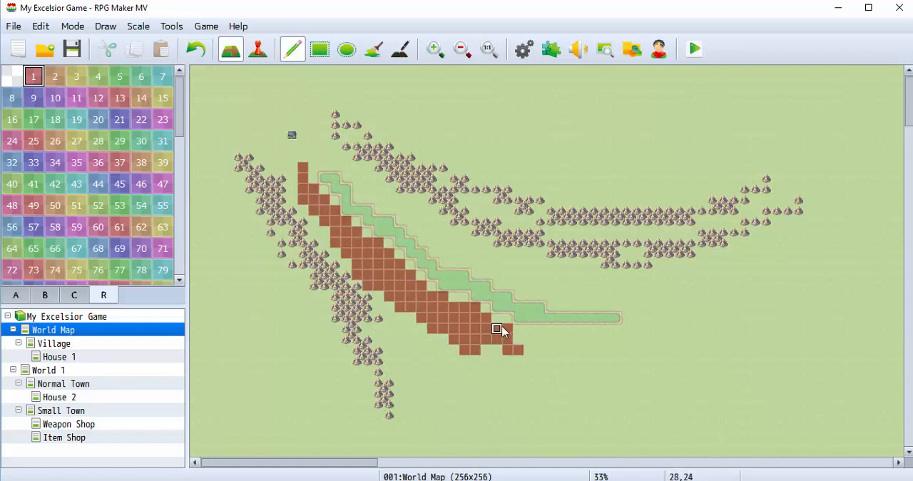
Extend region 1 below the strip's eastern end and over the plain between the strip and the northern mountains.
mouse_move(556, 333)
mouse_down()
mouse_move(539, 332)
mouse_move(570, 340)
mouse_move(581, 332)
mouse_up()
mouse_move(466, 267)
mouse_down()
mouse_move(369, 181)
mouse_move(421, 217)
mouse_move(389, 206)
mouse_move(457, 251)
mouse_move(579, 297)
mouse_move(528, 271)
mouse_move(560, 282)
mouse_move(536, 298)
mouse_move(553, 296)
mouse_up()
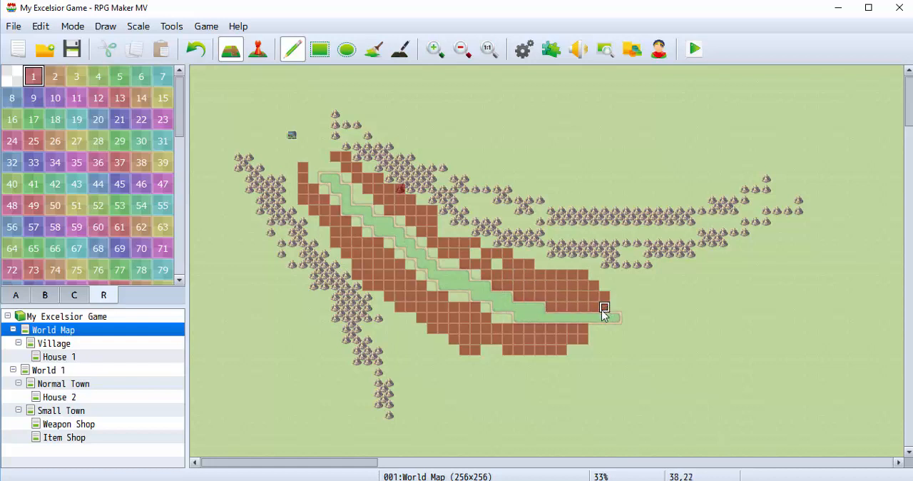
mouse_move(591, 337)
mouse_down()
mouse_move(552, 349)
mouse_move(507, 329)
mouse_up()
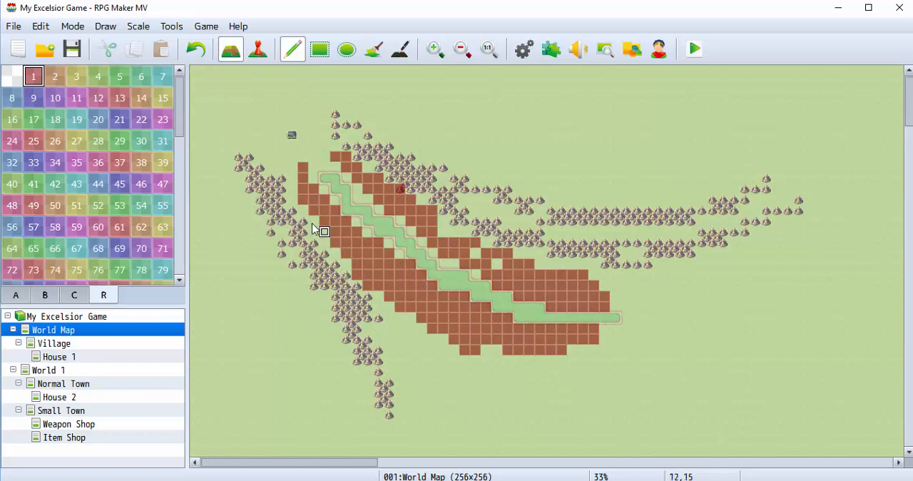
Extend region 1 southeast below the valley and across parts of the eastern mountains, filling gaps beside the grassland strip.
mouse_move(376, 294)
mouse_down()
mouse_move(403, 324)
mouse_move(553, 392)
mouse_move(605, 404)
mouse_up()
mouse_move(679, 243)
mouse_down()
mouse_move(601, 231)
mouse_move(643, 299)
mouse_move(683, 296)
mouse_up()
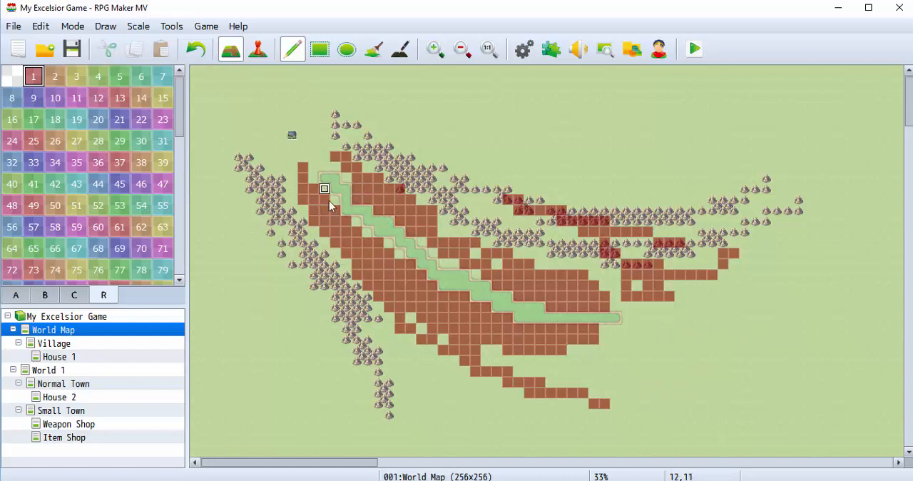
mouse_move(398, 283)
mouse_down()
mouse_move(459, 361)
mouse_move(399, 309)
mouse_move(398, 272)
mouse_up()
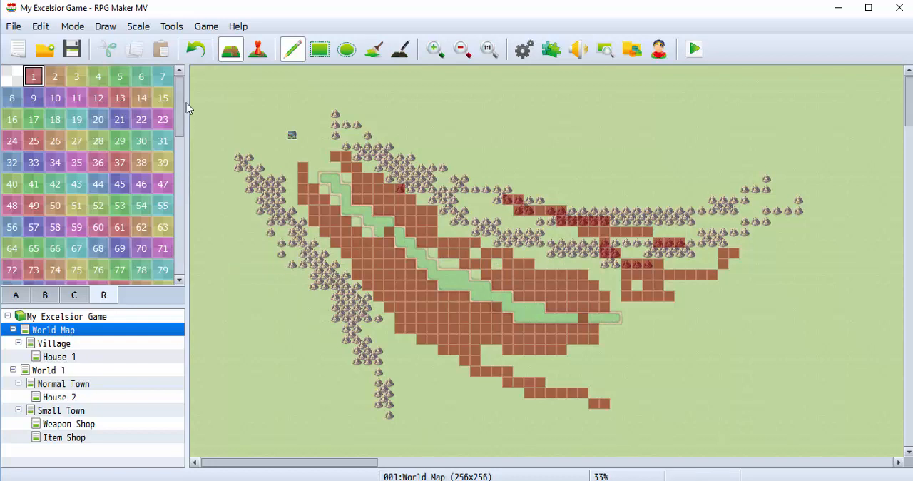
Switch from region painting to the terrain tiles and return to the World 1 map.
click(16, 295)
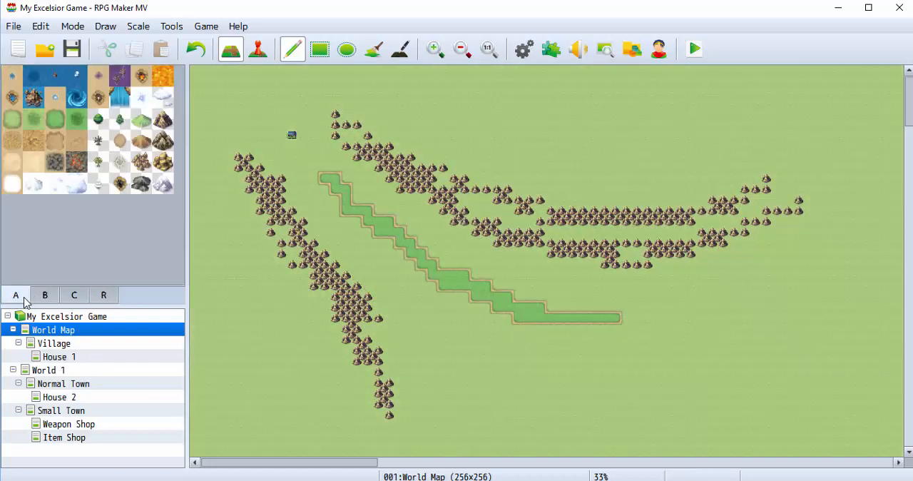
click(80, 410)
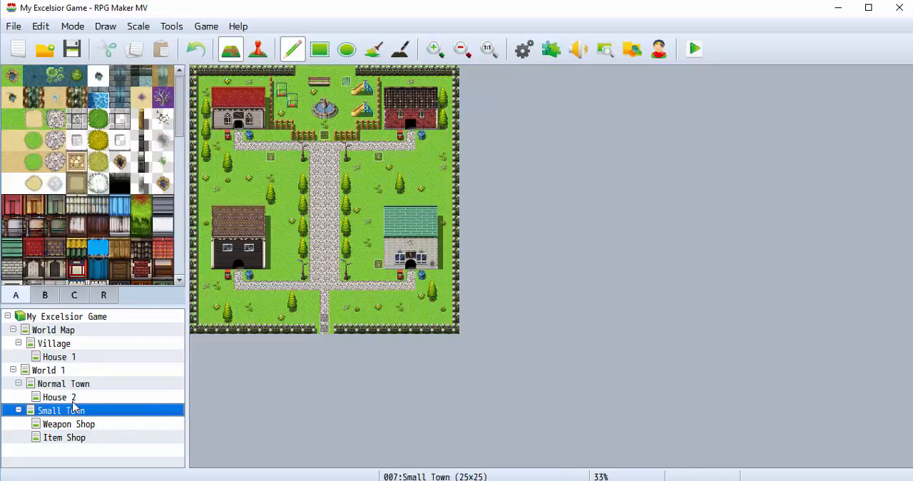
click(73, 399)
click(64, 370)
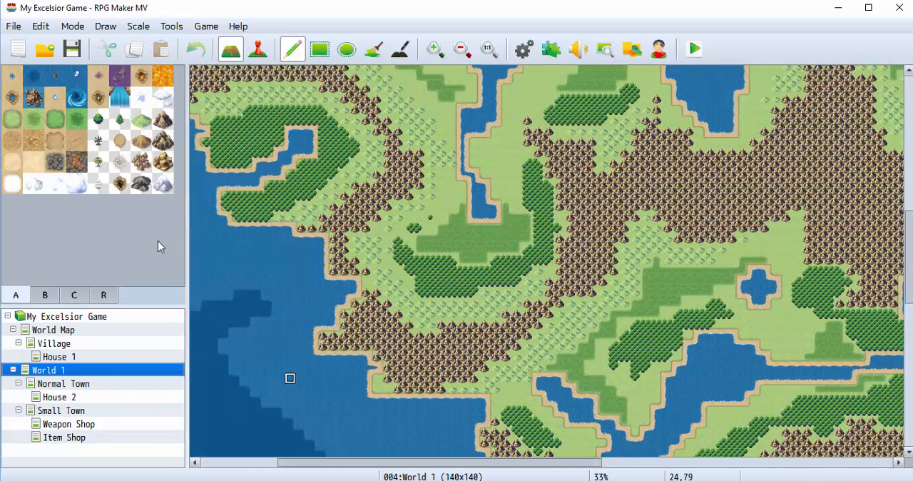
Add a Bat*2 encounter to World 1's map properties, with its range limited to region ID 216.
right_click(61, 369)
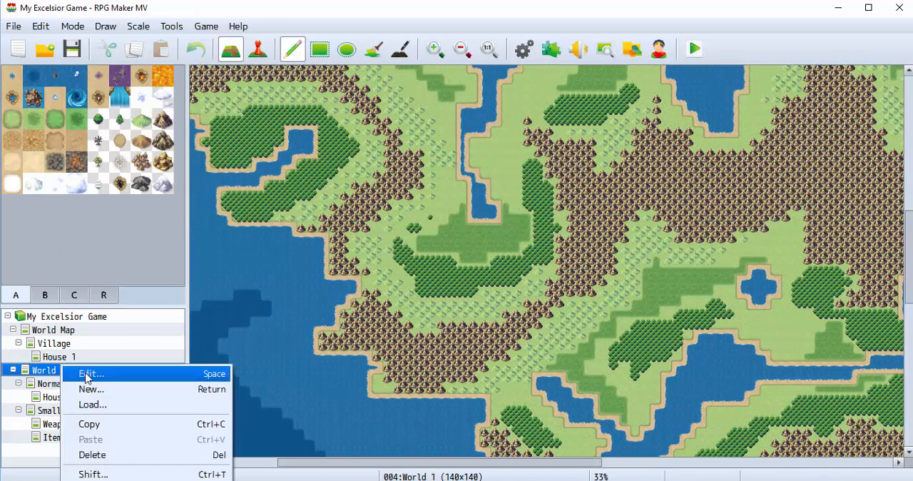
click(78, 373)
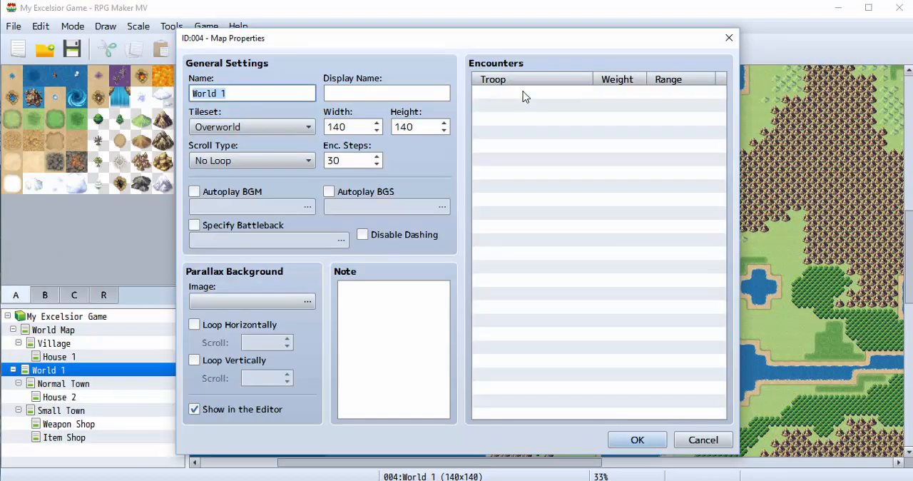
double_click(523, 95)
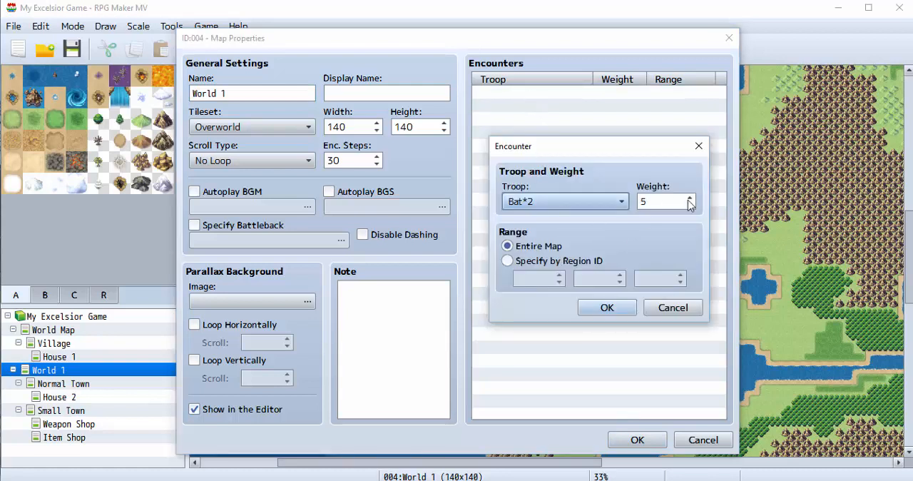
click(507, 261)
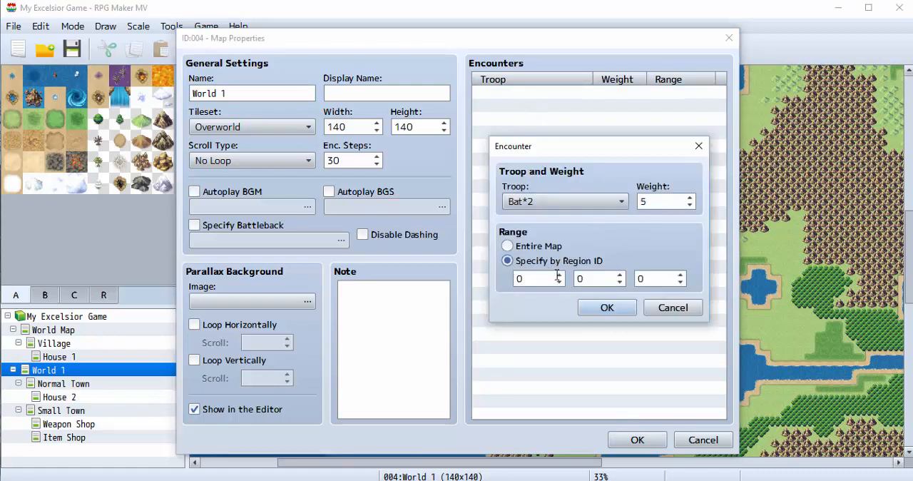
click(559, 281)
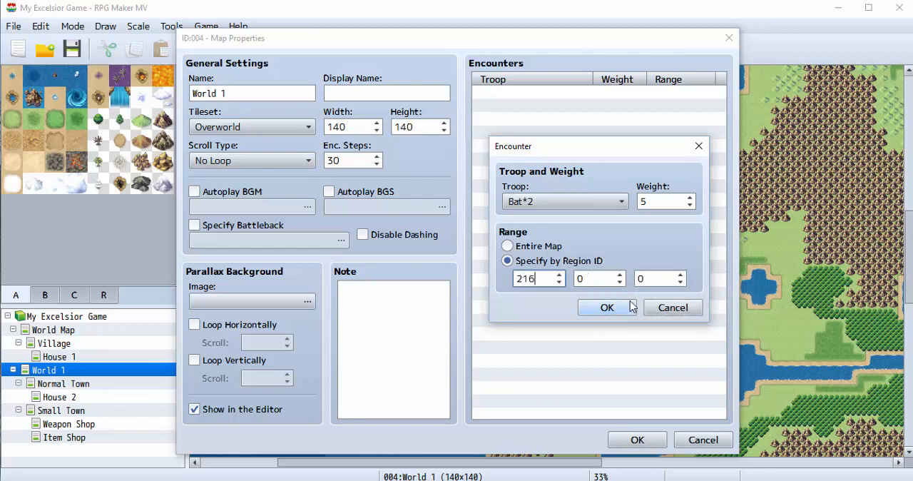
click(604, 308)
Change the Bat*2 encounter's range to region ID 255 and apply World 1's map properties.
click(650, 95)
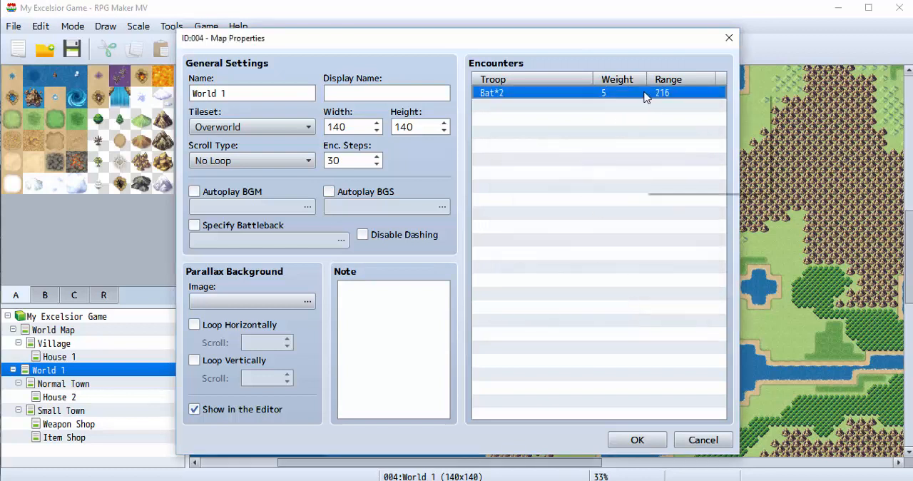
right_click(649, 94)
click(673, 101)
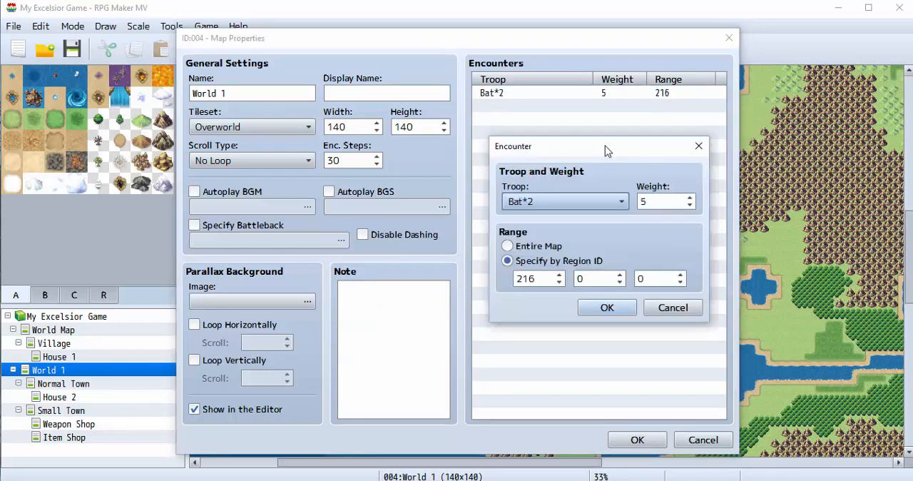
double_click(543, 273)
text(2)
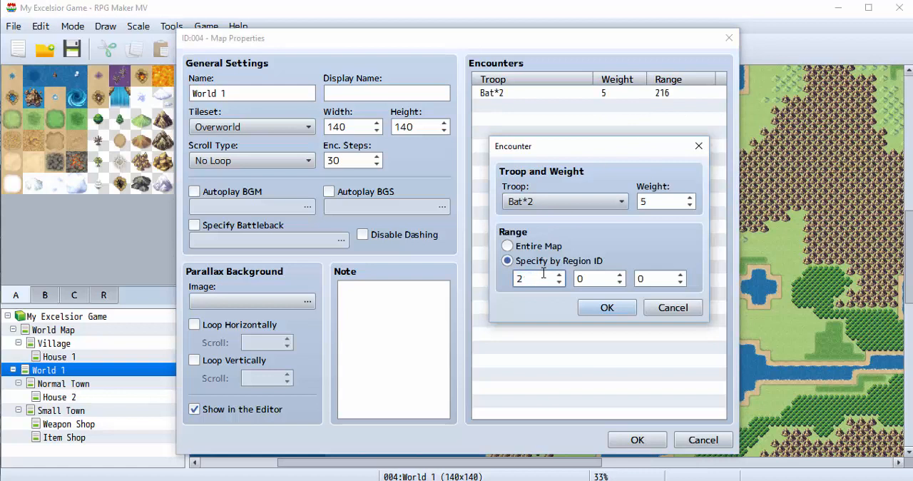
text(55)
click(606, 307)
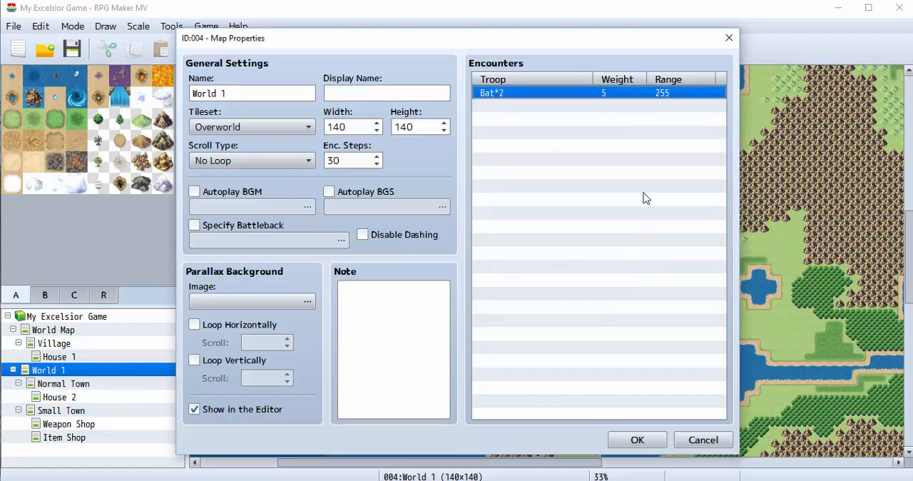
click(636, 441)
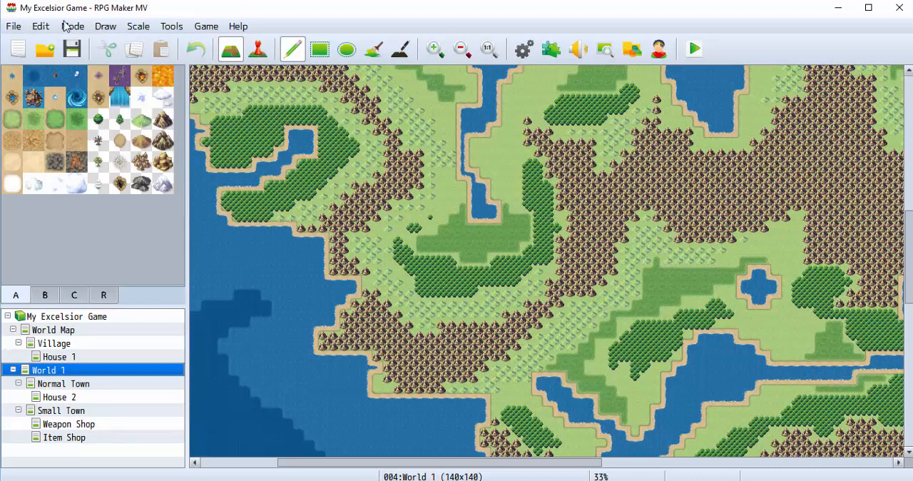
Open the game database, view the weapons, and bring up the Bat enemy's settings.
click(171, 26)
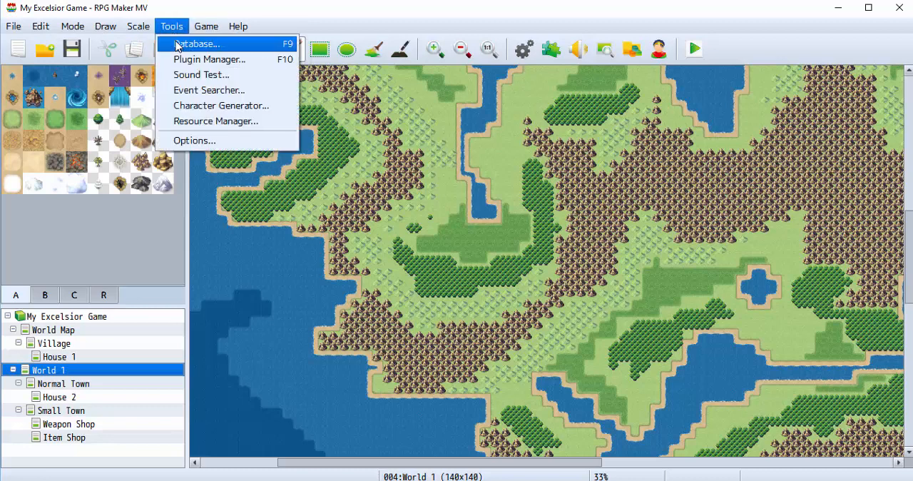
click(178, 44)
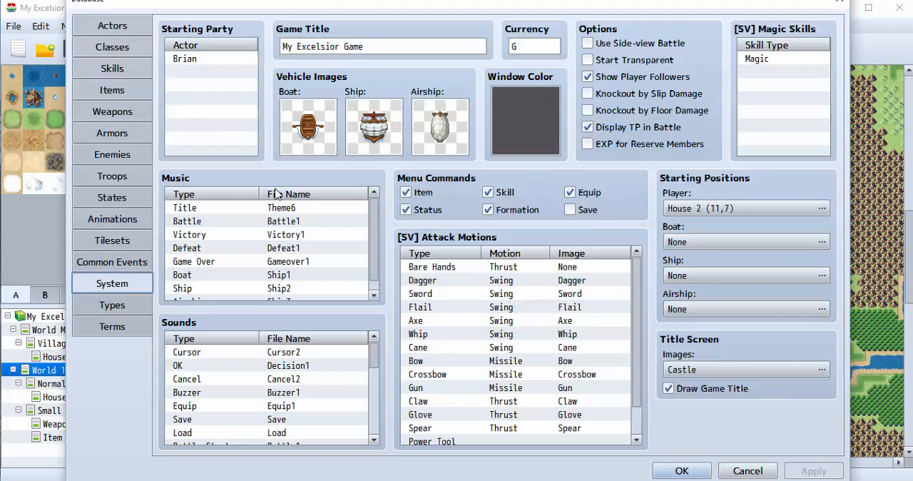
click(112, 111)
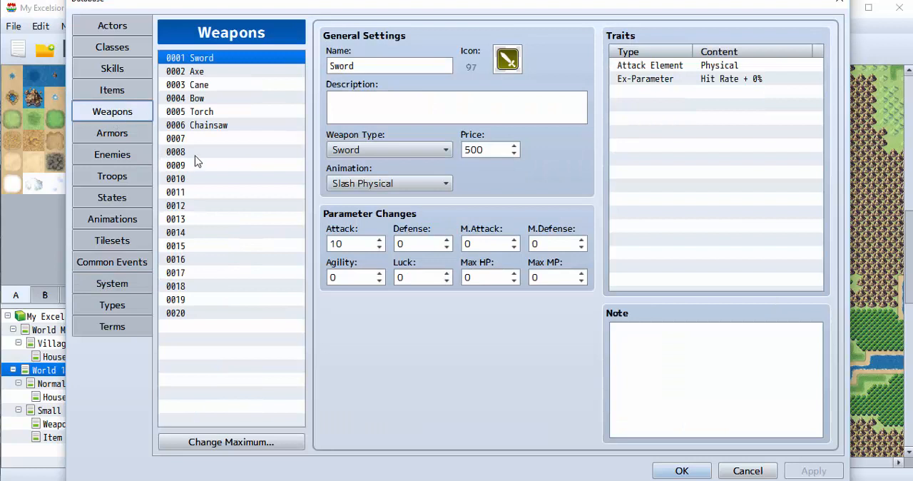
click(117, 156)
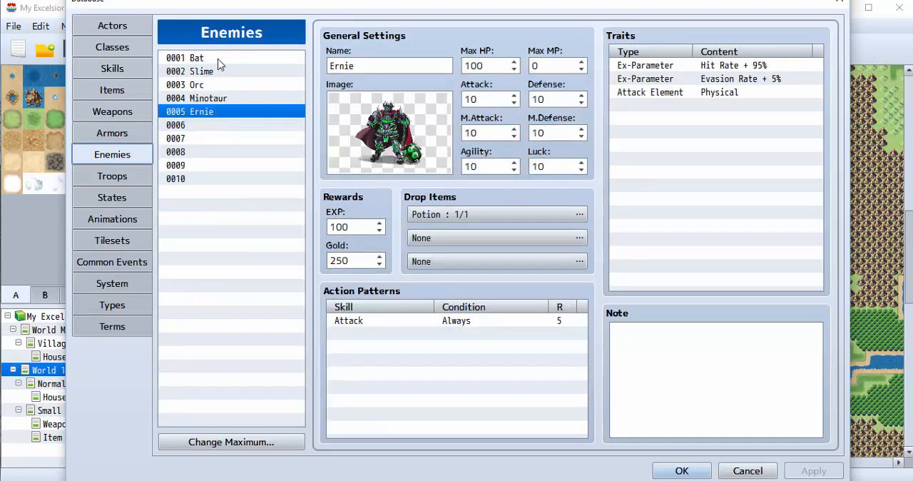
click(214, 58)
Make the Bat's first drop item the Chainsaw weapon with a 1/10 probability, and save the database changes.
click(528, 214)
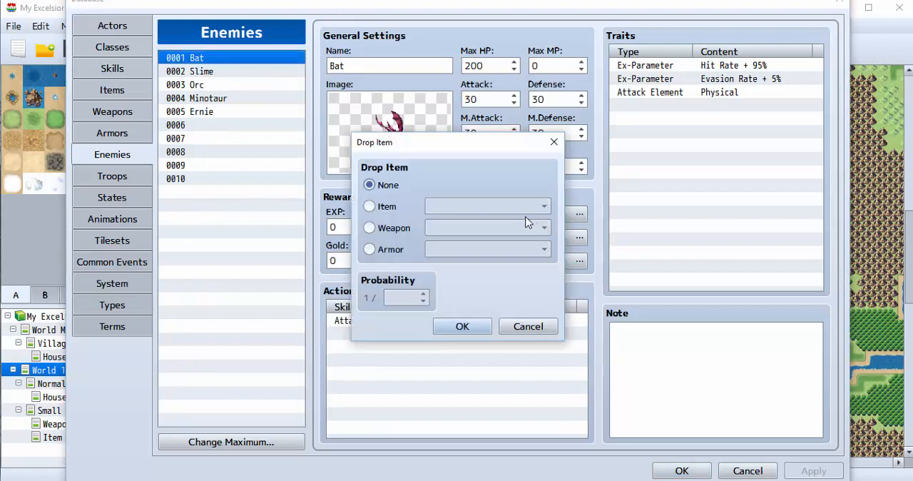
click(369, 227)
click(485, 227)
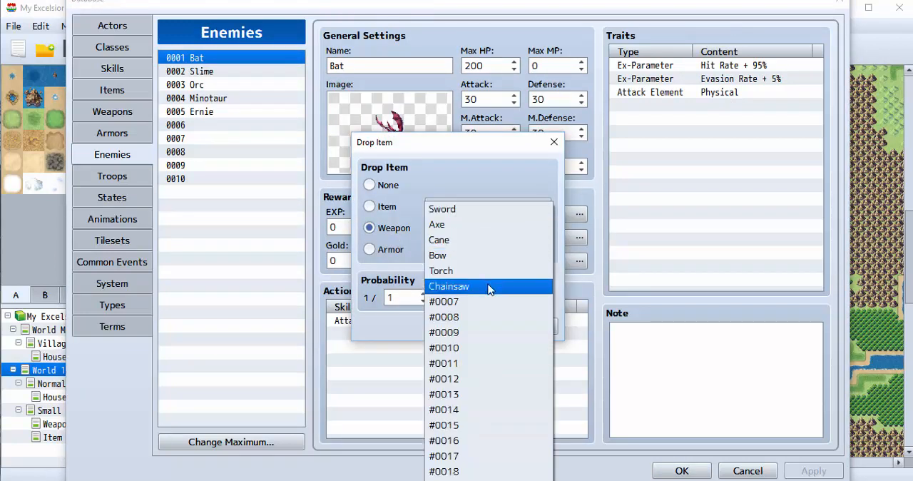
click(490, 288)
click(425, 295)
click(424, 295)
click(425, 294)
click(425, 295)
click(425, 294)
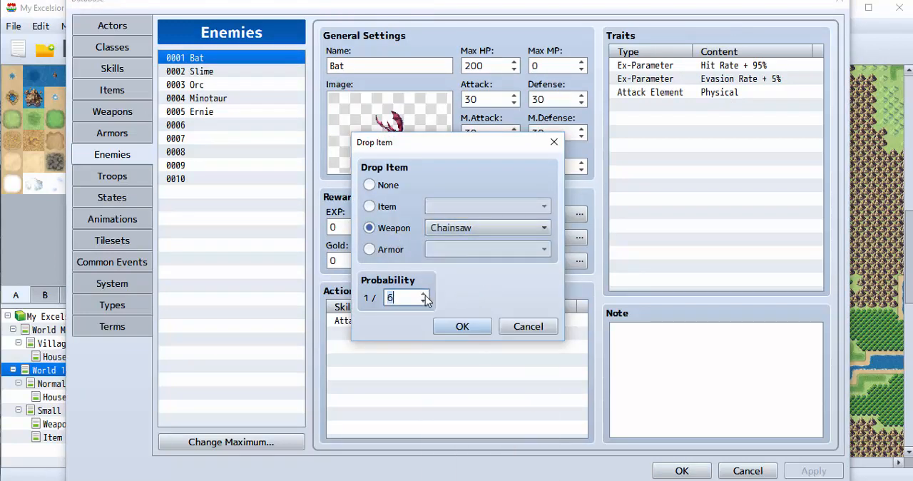
click(425, 295)
click(425, 295)
click(425, 295)
click(425, 295)
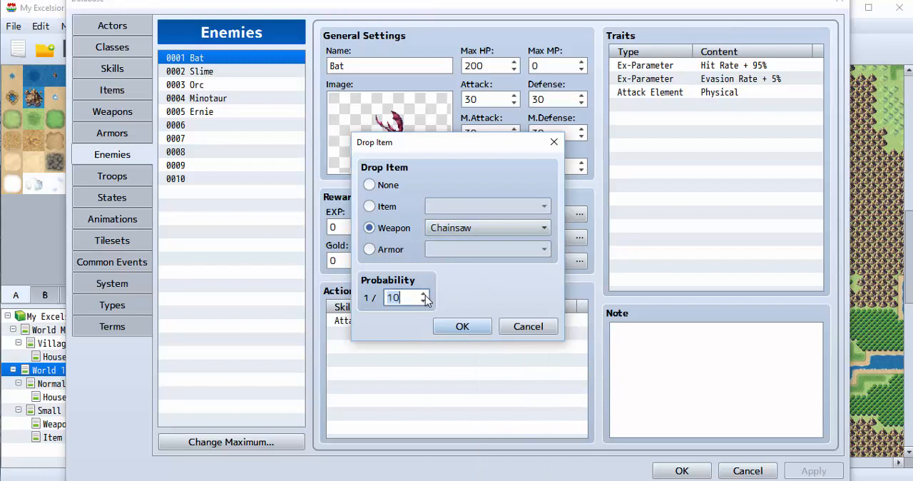
click(472, 329)
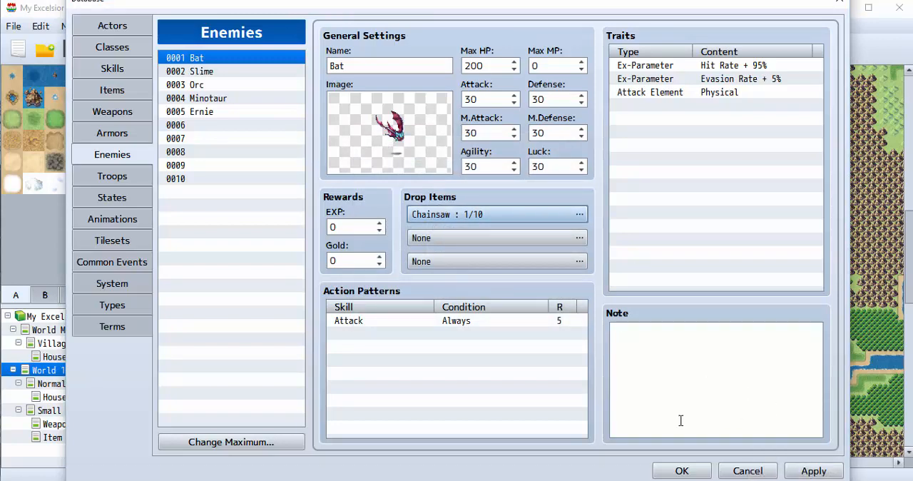
click(668, 471)
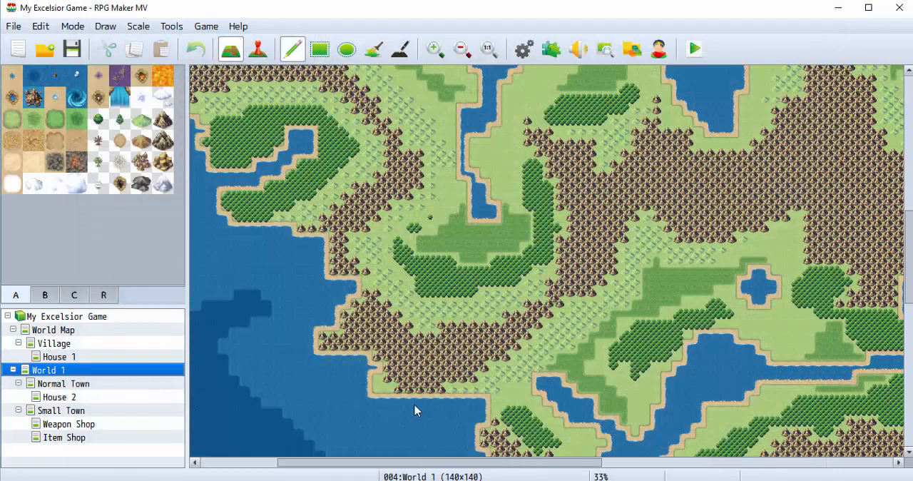